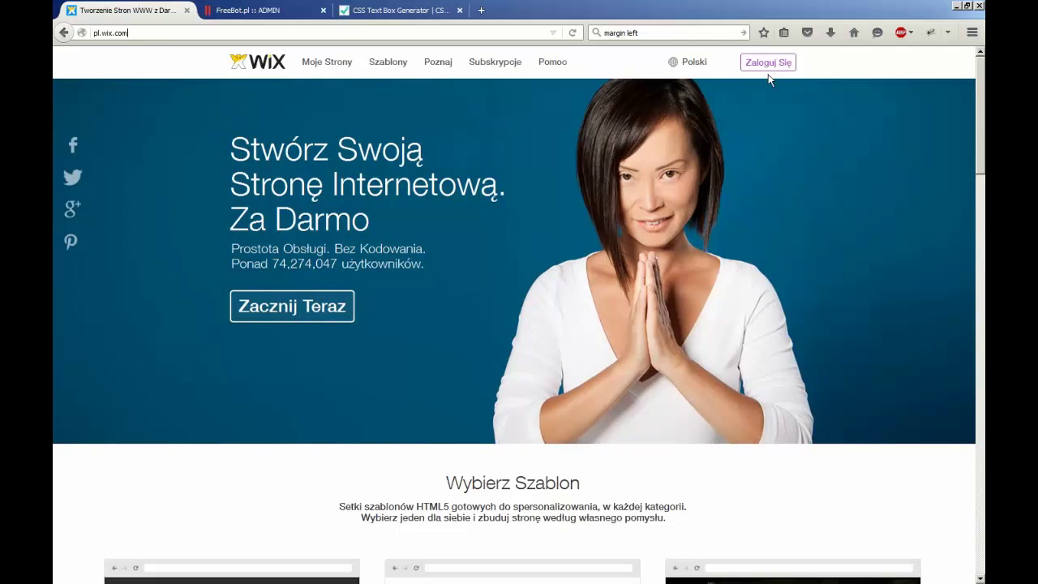
# Sign in to Wix with the account e-mail and password
pyautogui.click(768, 66)
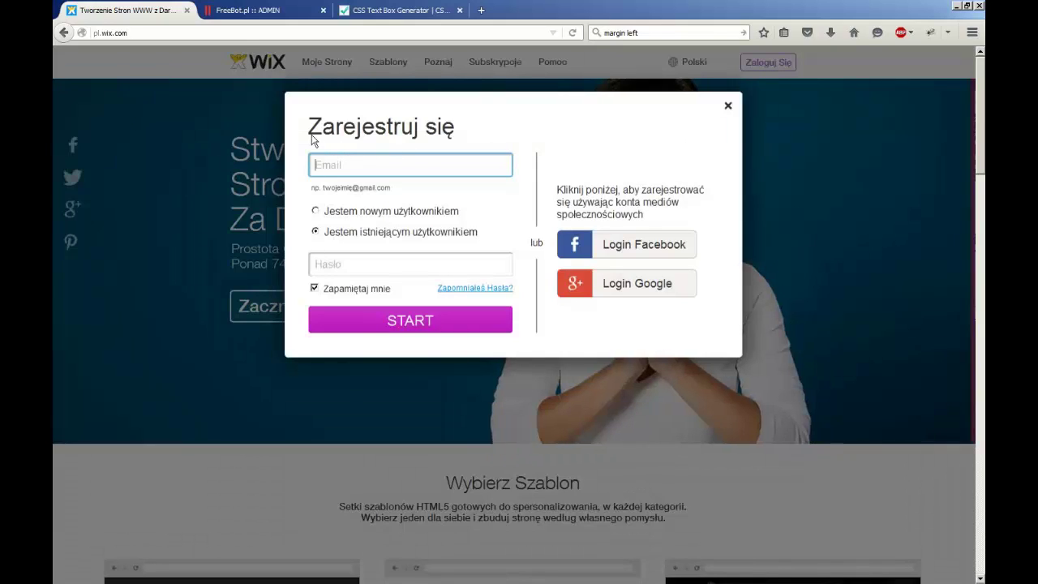
pyautogui.click(323, 165)
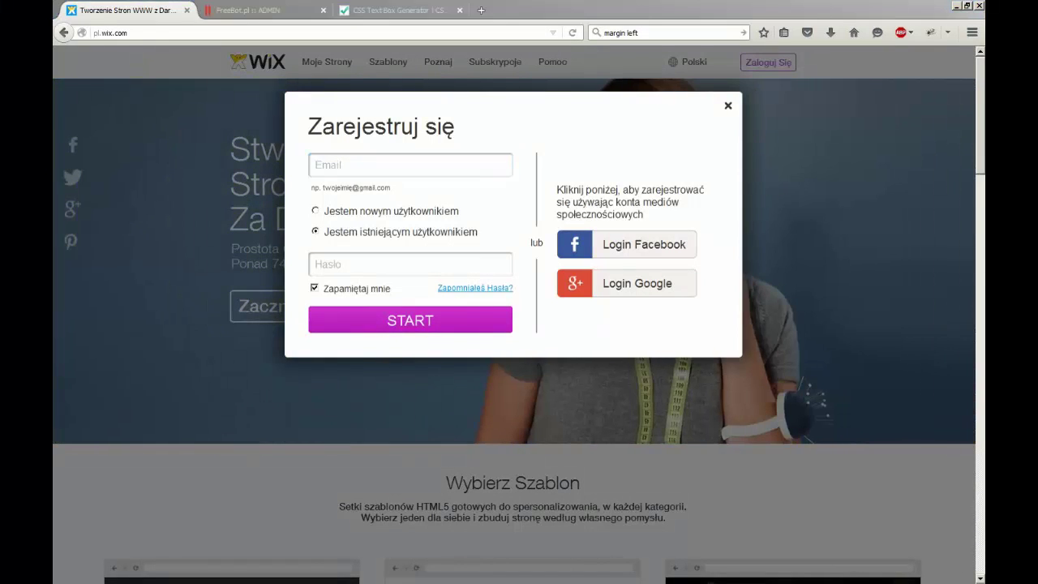
pyautogui.press('Tab')
pyautogui.write('***********')
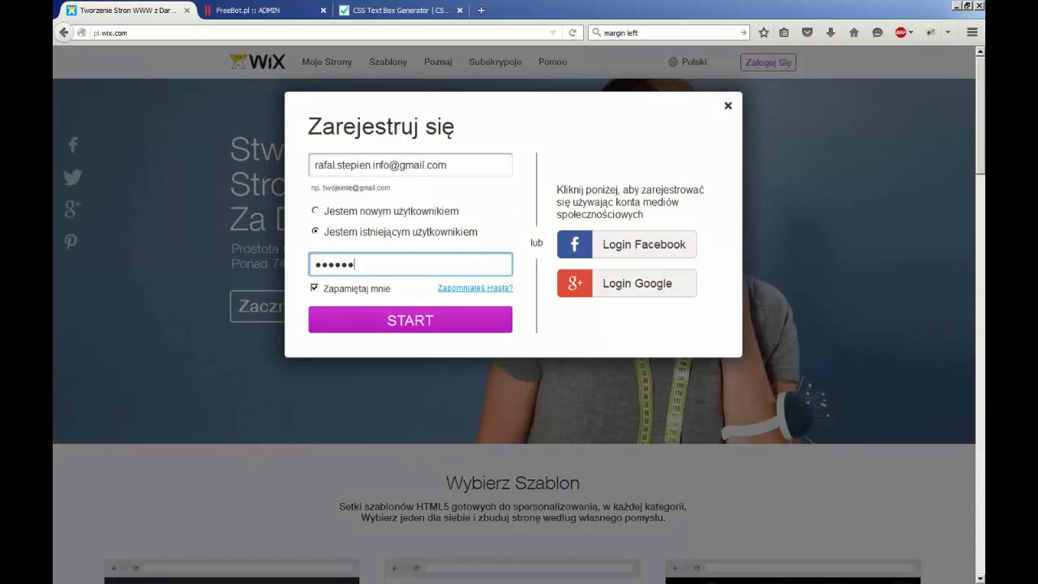
pyautogui.press('Return')
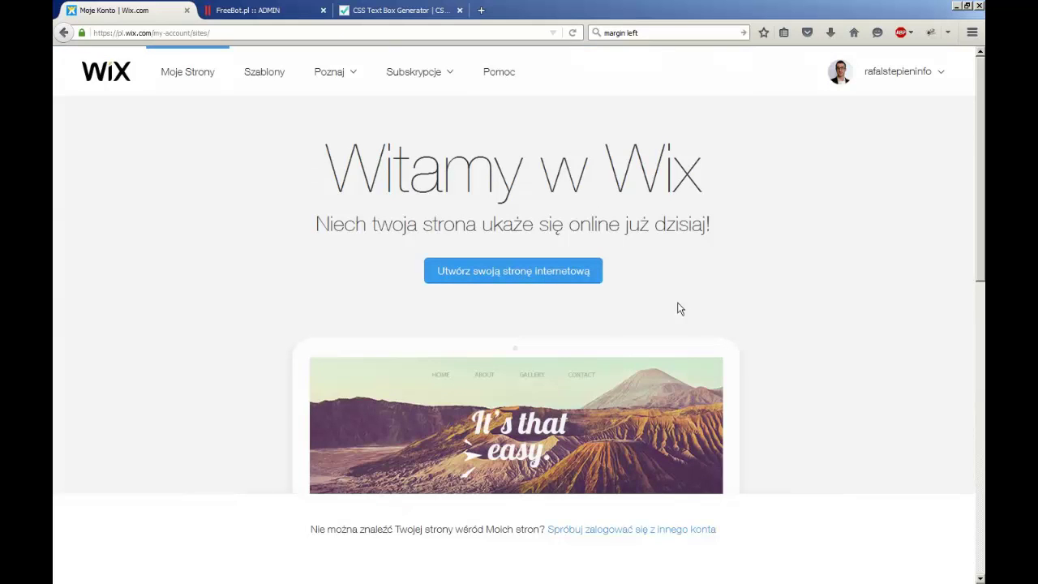
# Filter the template gallery to Puste Szablony and open the 'Zacznij od Zera' blank template
pyautogui.click(506, 272)
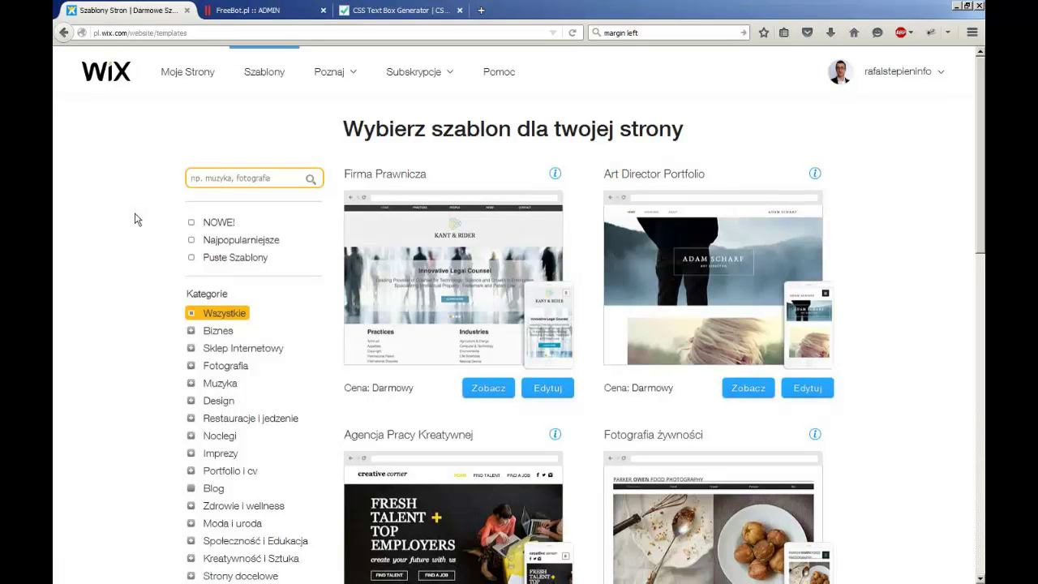
pyautogui.click(231, 260)
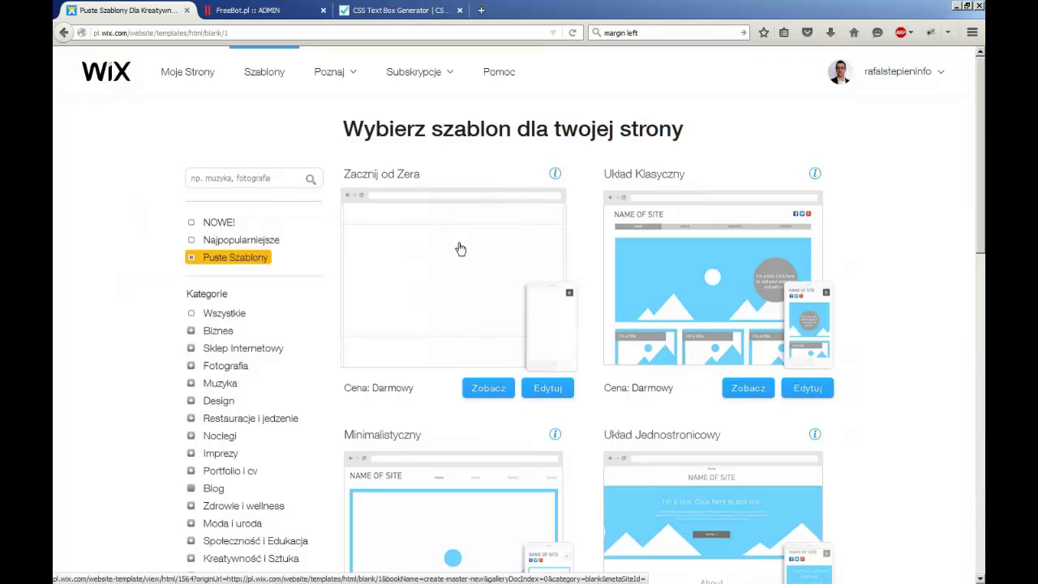
pyautogui.click(442, 253)
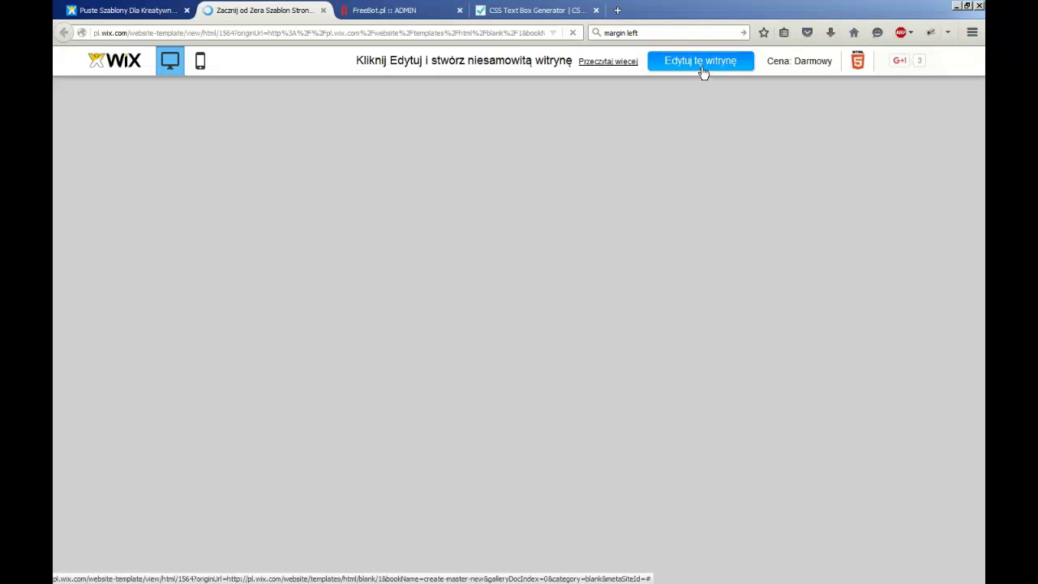
# Launch the Wix editor for the blank template with 'Edytuj tę witrynę'
pyautogui.click(702, 66)
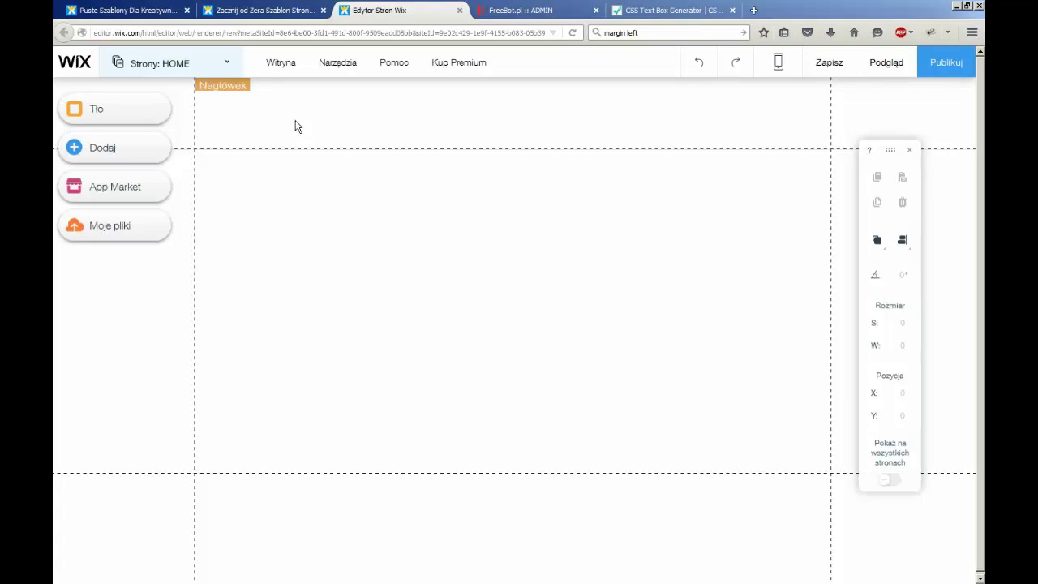
# Give the HOME page the 'Bez nagłówka i stopki' layout in its Dane strony settings
pyautogui.click(231, 67)
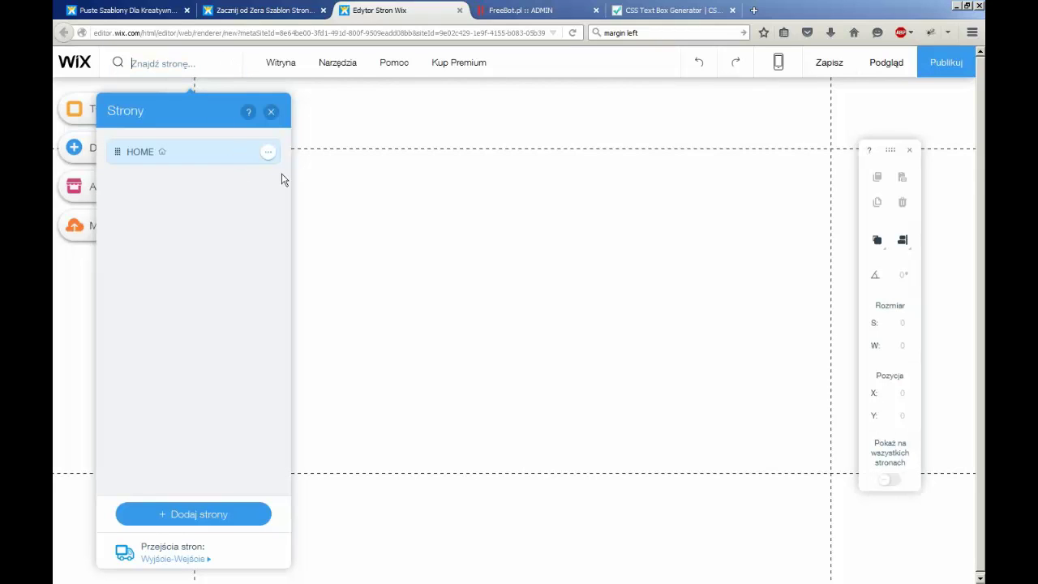
pyautogui.click(269, 153)
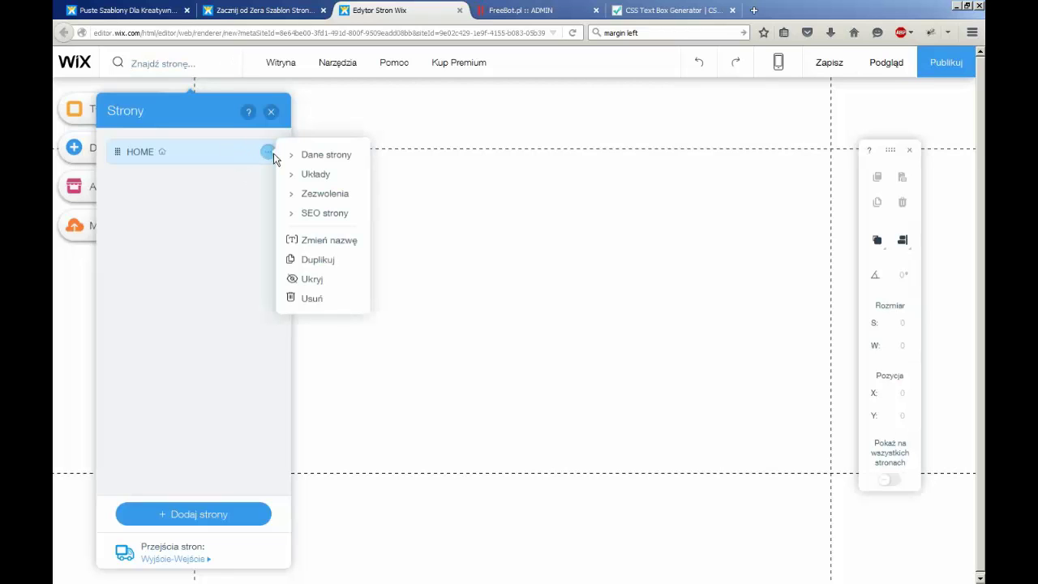
pyautogui.click(343, 159)
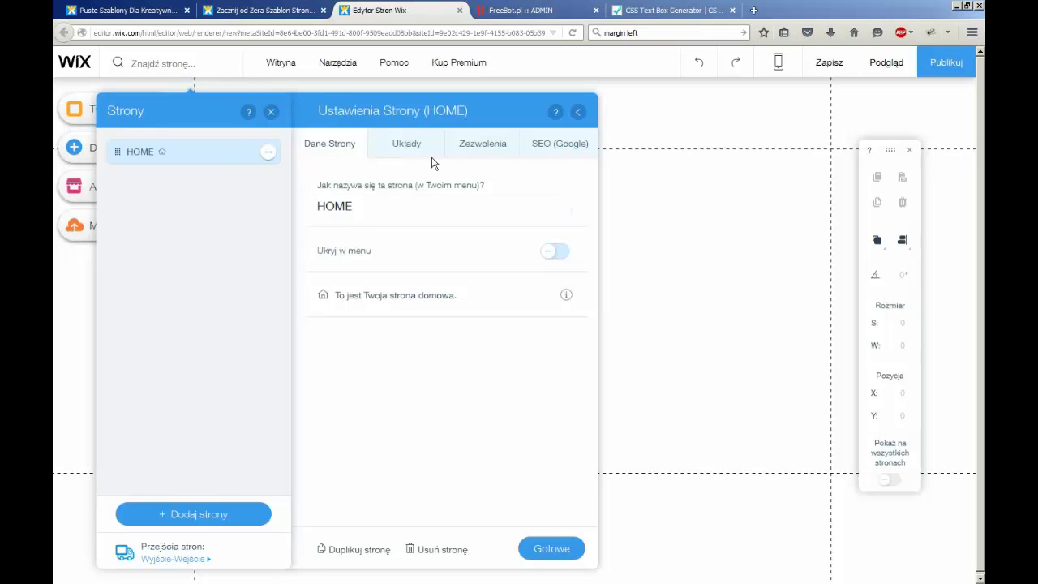
pyautogui.click(408, 148)
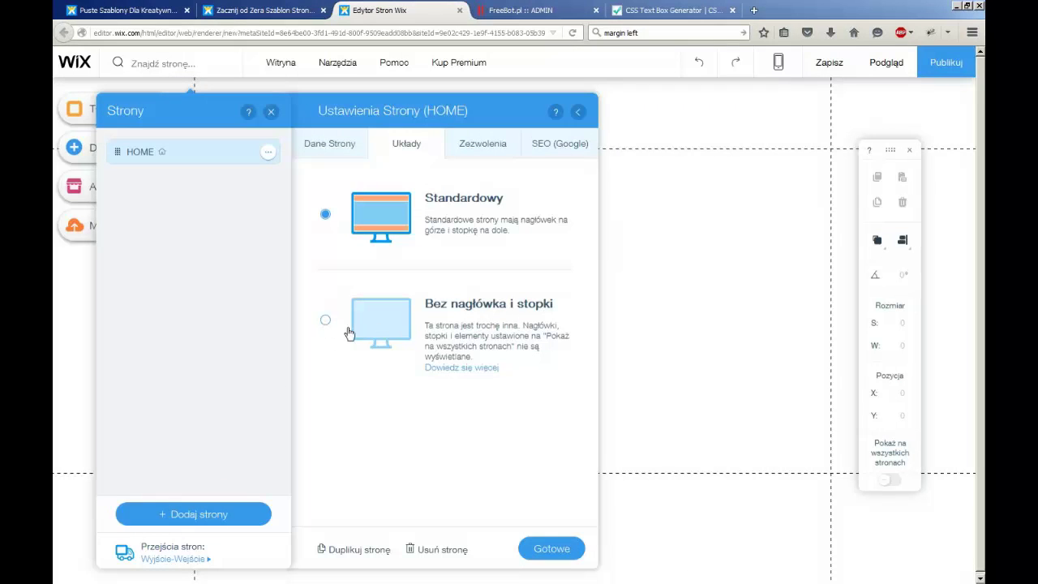
pyautogui.click(469, 321)
pyautogui.click(564, 549)
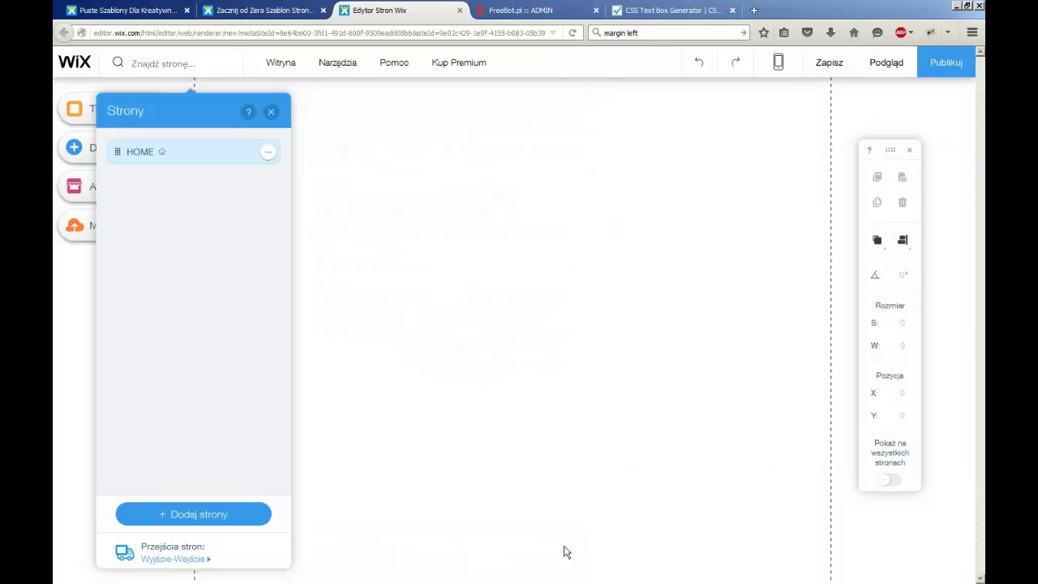
pyautogui.click(272, 112)
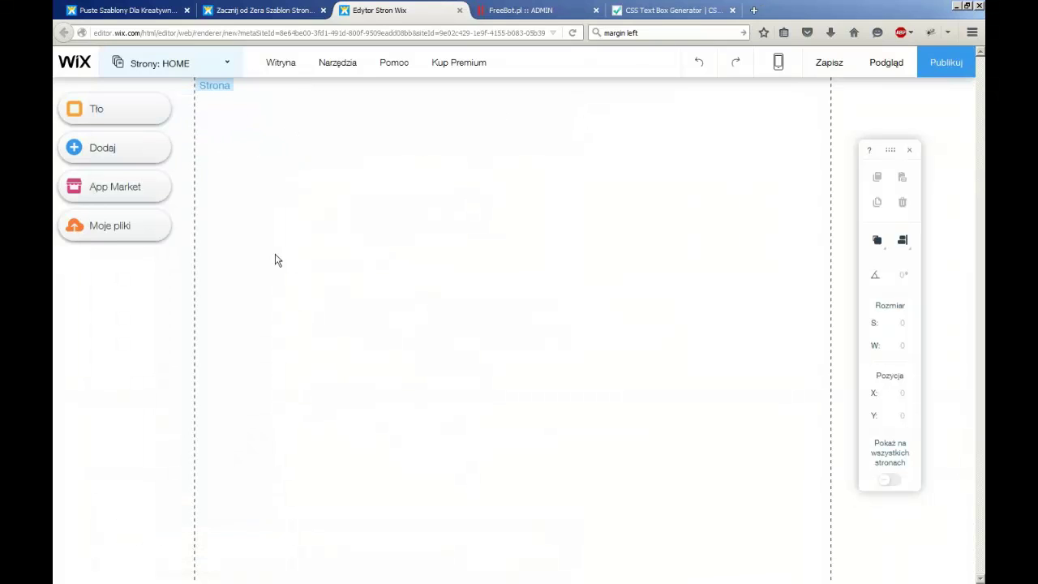
# Open the Dodaj > Tekst panel and browse the Tytuły title styles
pyautogui.click(115, 149)
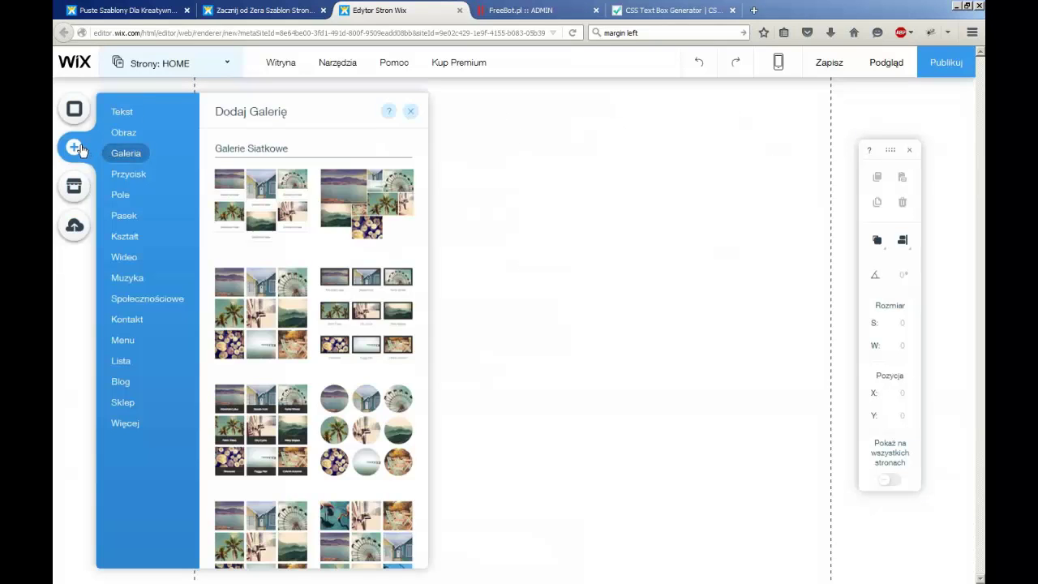
pyautogui.moveTo(122, 115)
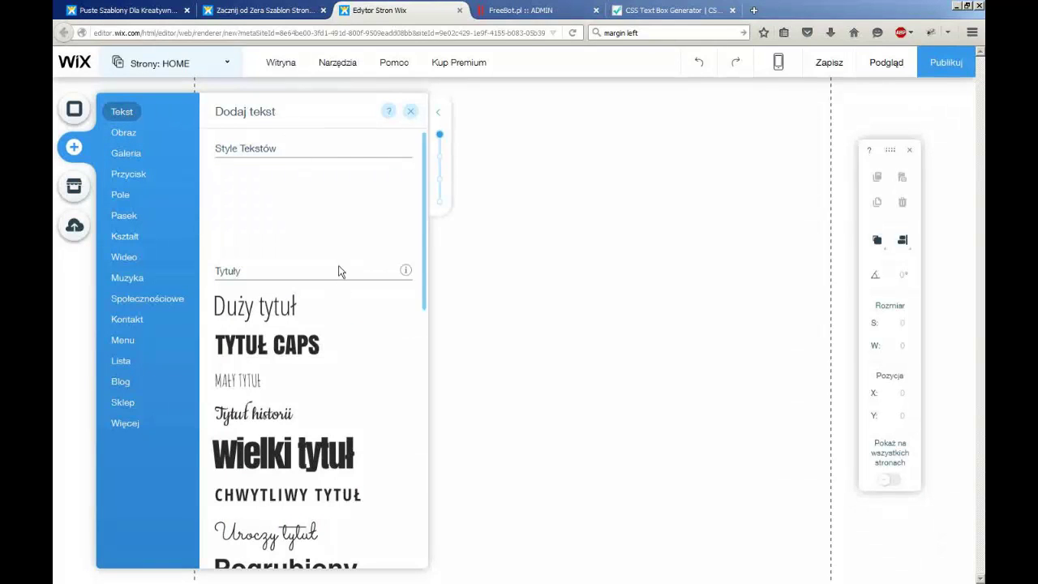
pyautogui.scroll(-3, 339, 272)
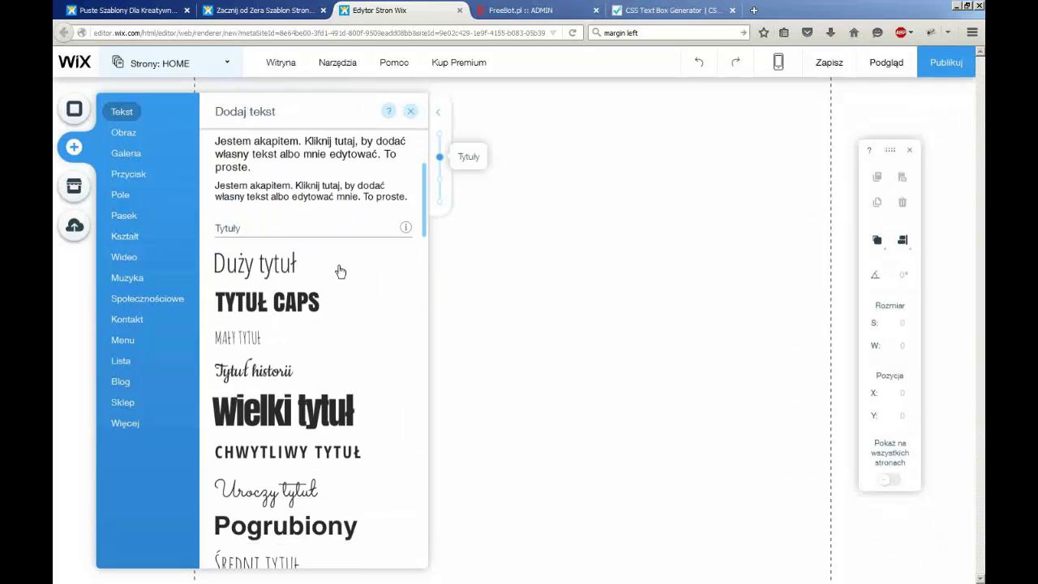
pyautogui.scroll(-4, 340, 272)
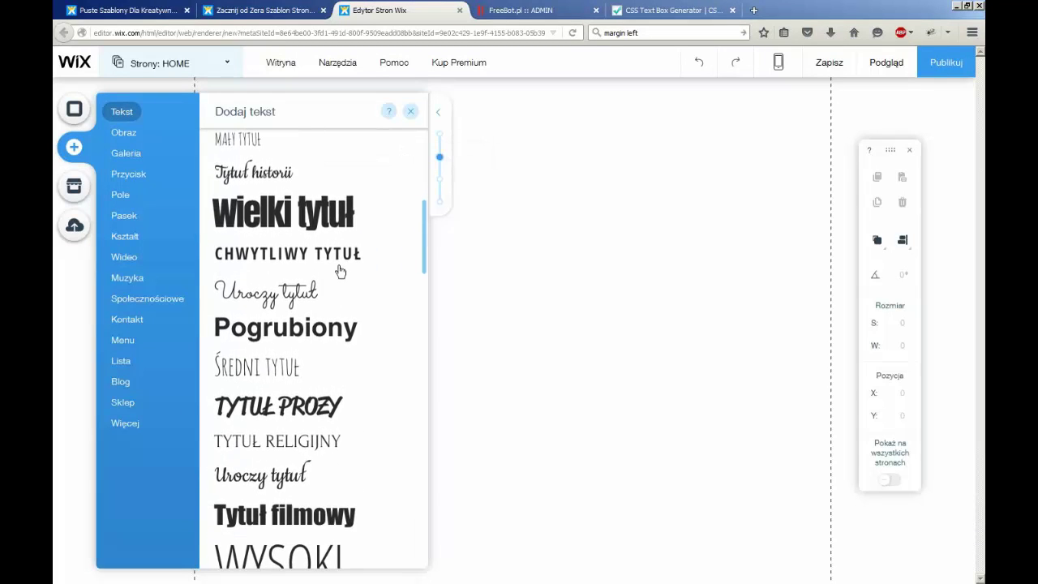
pyautogui.scroll(1, 340, 272)
pyautogui.scroll(-4, 340, 271)
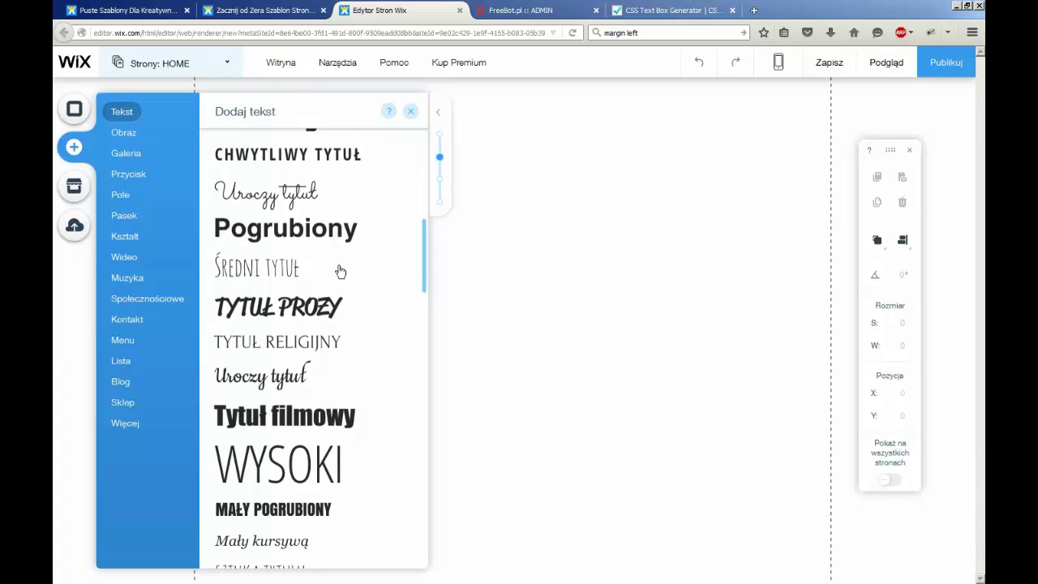
pyautogui.scroll(-3, 340, 271)
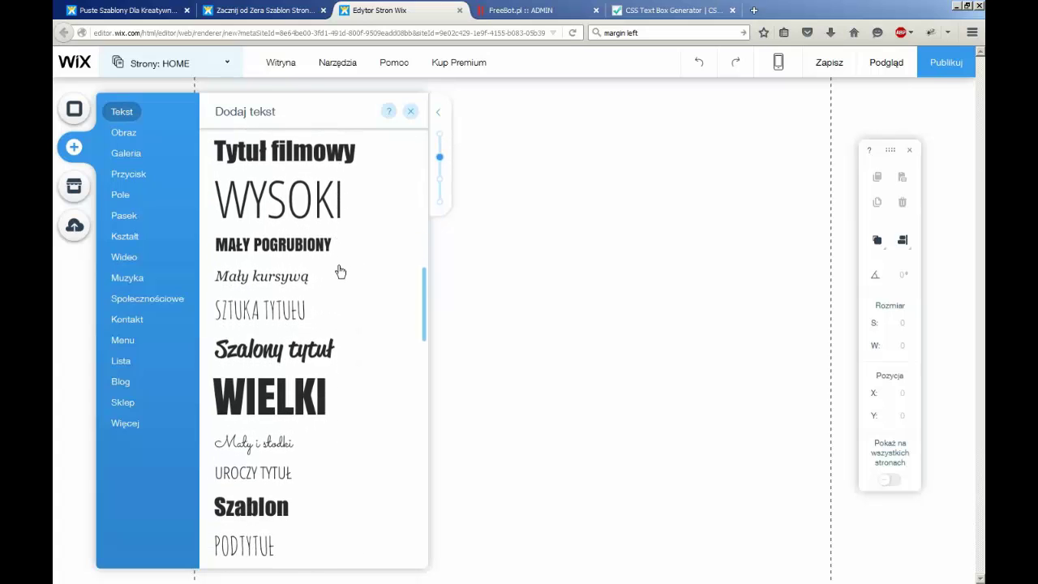
pyautogui.scroll(1, 340, 271)
pyautogui.scroll(2, 339, 271)
pyautogui.scroll(-2, 340, 272)
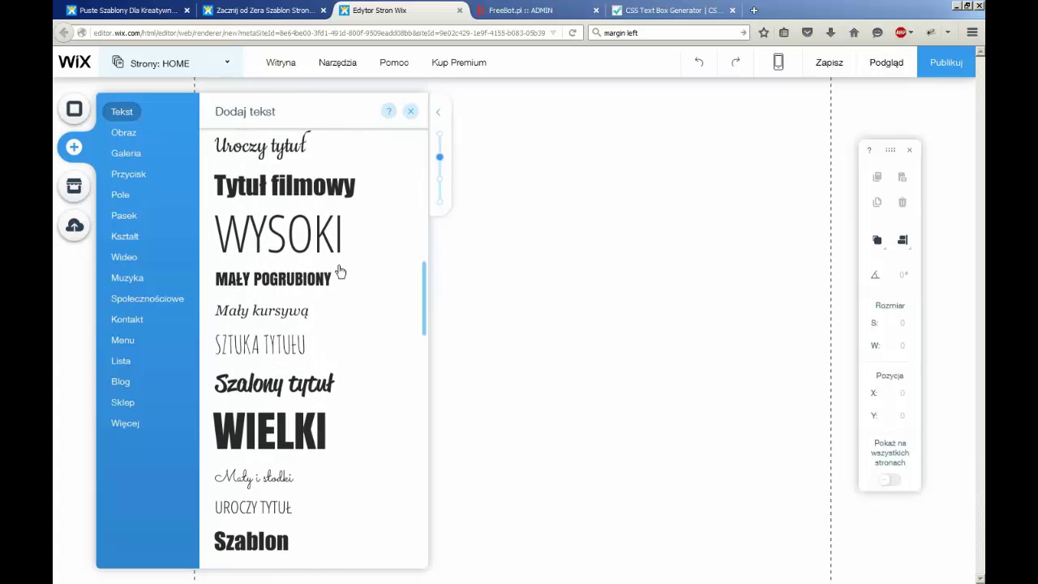
pyautogui.scroll(1, 340, 272)
pyautogui.scroll(-2, 340, 272)
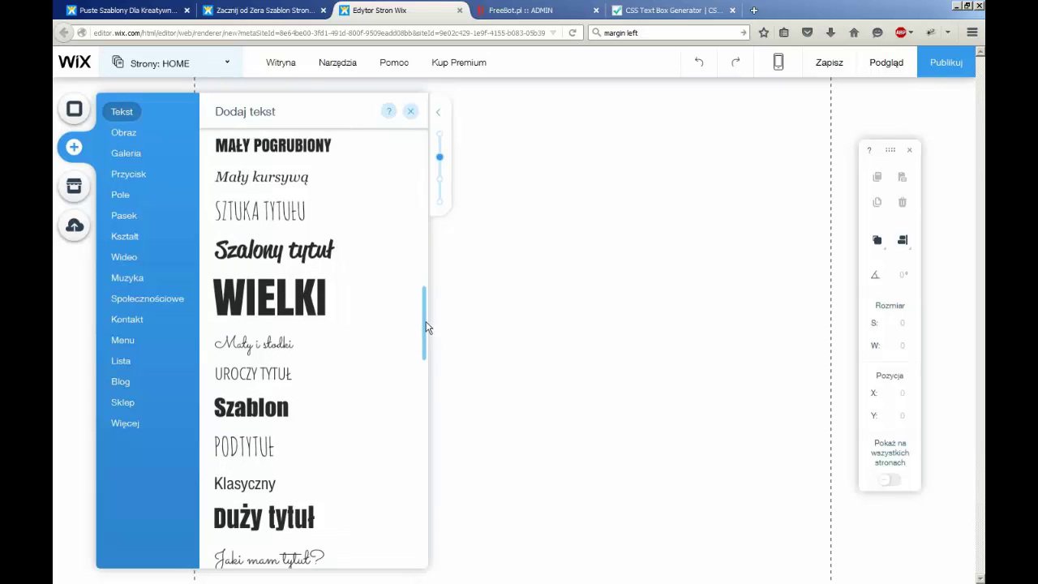
pyautogui.moveTo(423, 329); pyautogui.dragTo(429, 234)
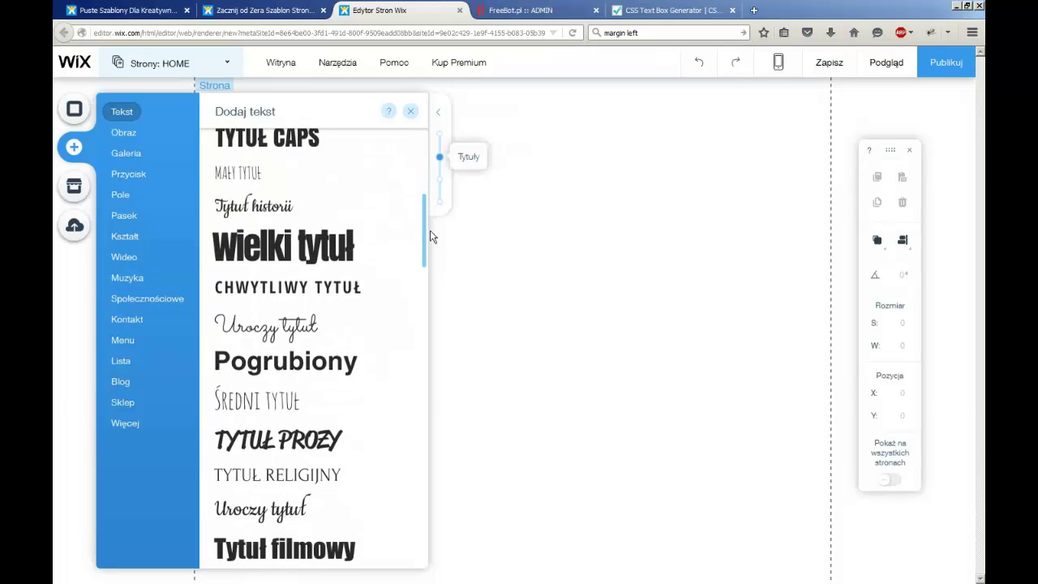
# Add a Pogrubiony title and stretch its box wider to 792 and taller
pyautogui.click(262, 369)
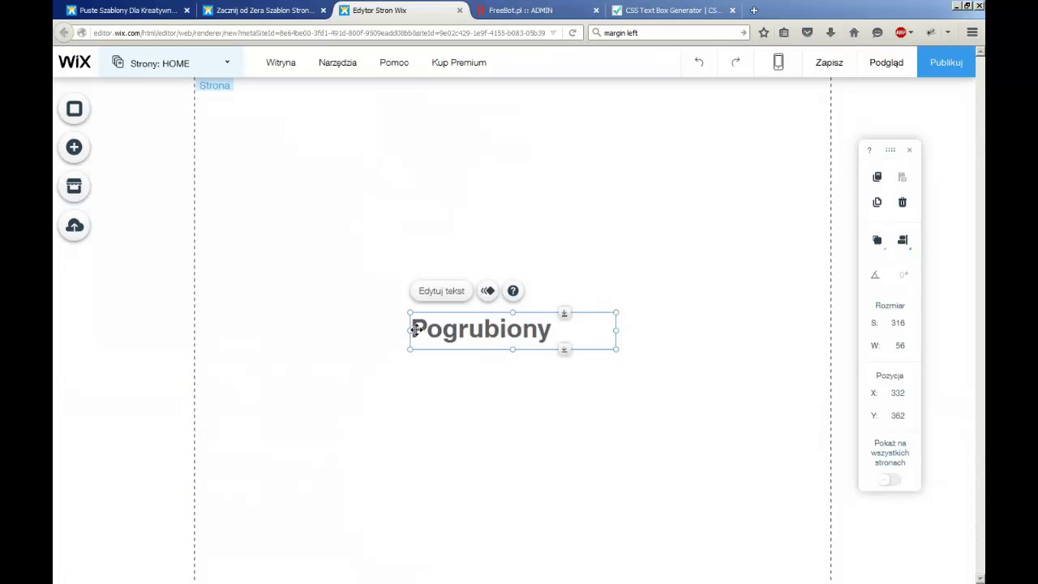
pyautogui.moveTo(305, 329); pyautogui.dragTo(263, 339)
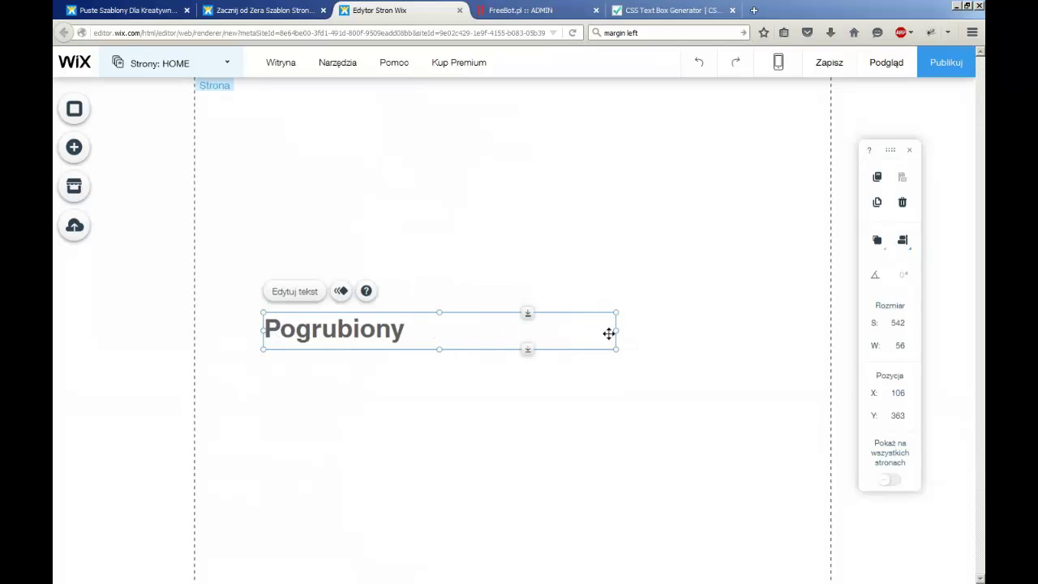
pyautogui.moveTo(753, 335); pyautogui.dragTo(779, 331)
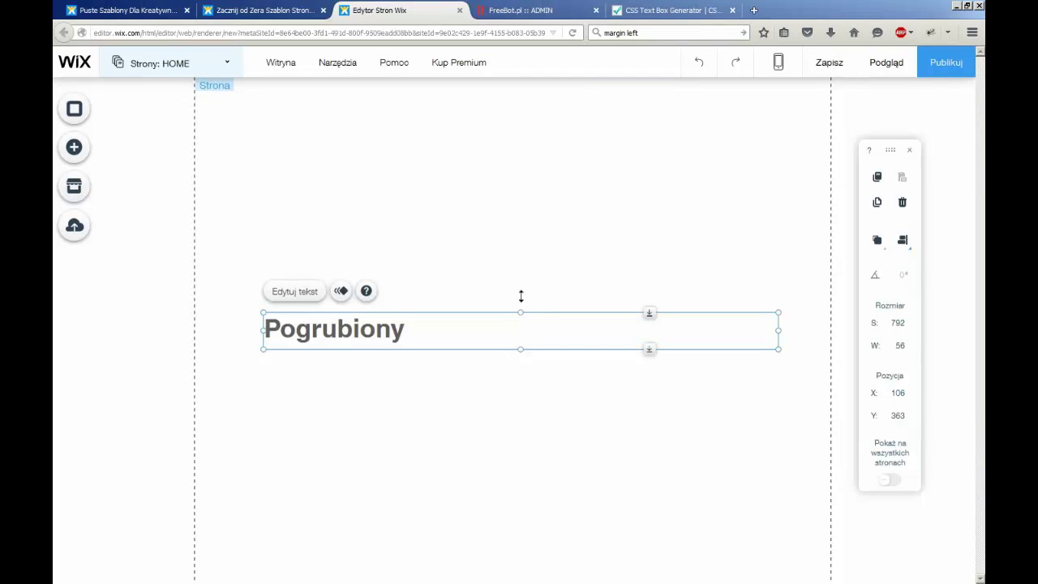
pyautogui.moveTo(520, 296); pyautogui.dragTo(527, 131)
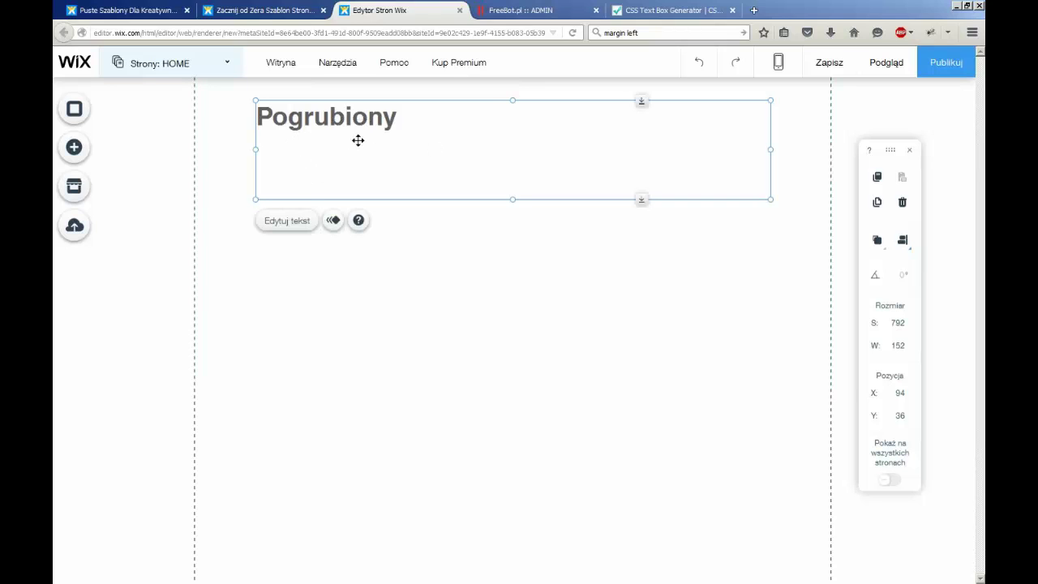
# Type the heading 'Jak zrobić stronę przechwytującą za pomocą darmowych narzędzi bez kodowania w 10 min?'
pyautogui.click(287, 221)
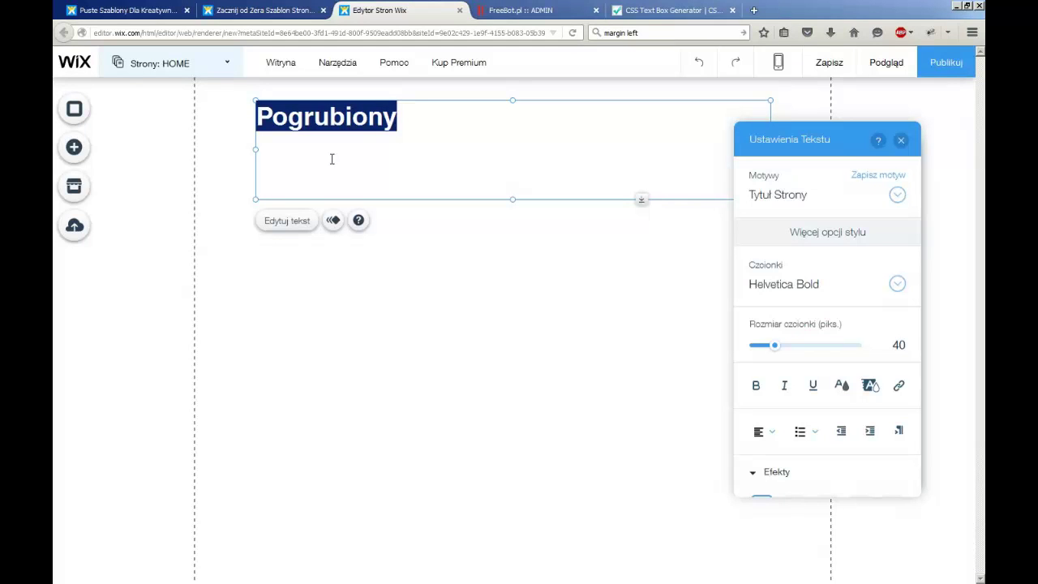
pyautogui.write('J')
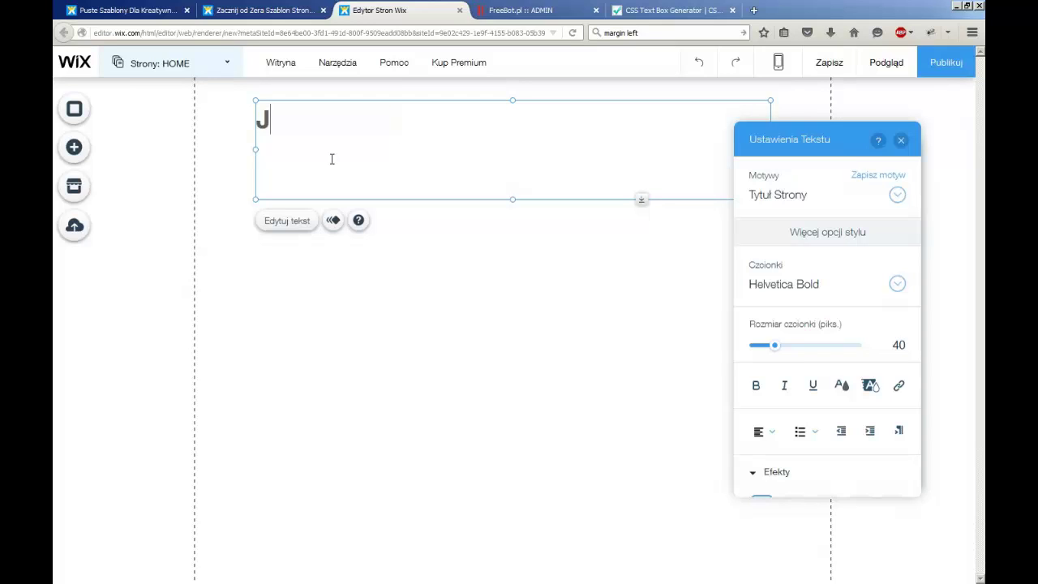
pyautogui.write('ak zrobić stronę ')
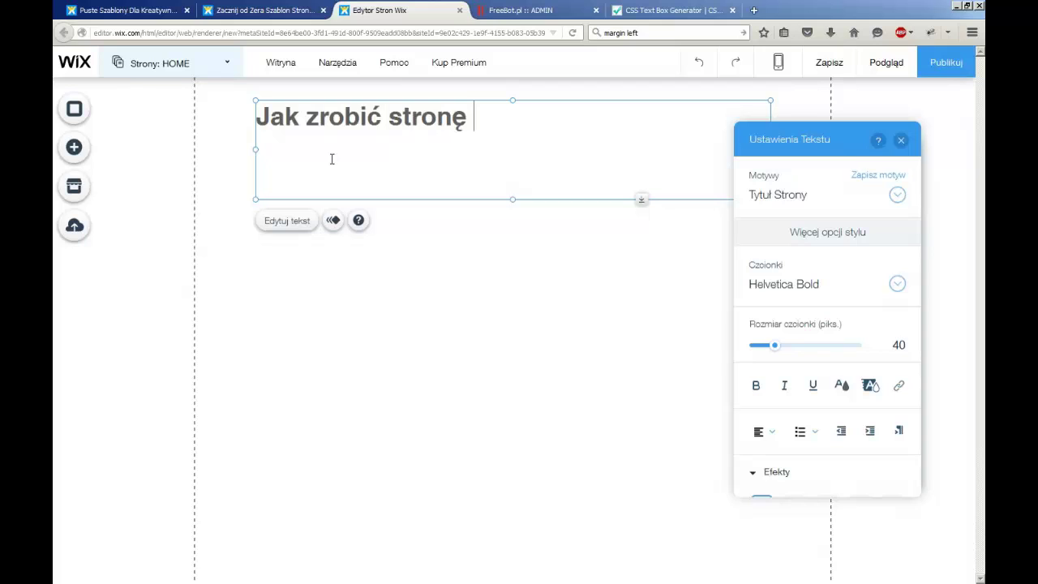
pyautogui.write('przechwytująca')
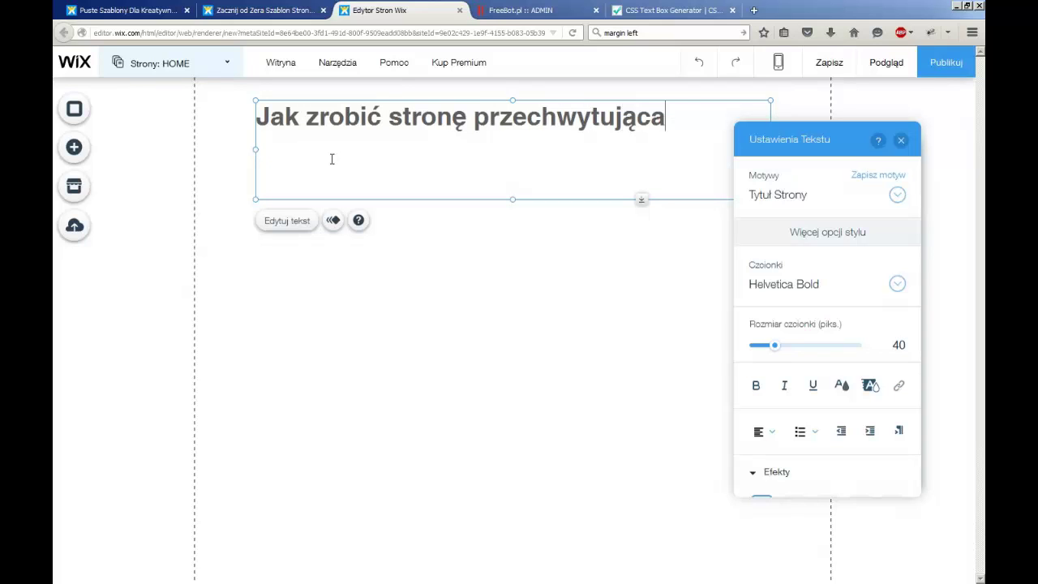
pyautogui.write('ą')
pyautogui.press('BackSpace')
pyautogui.press('BackSpace')
pyautogui.press('BackSpace')
pyautogui.write('ą za po')
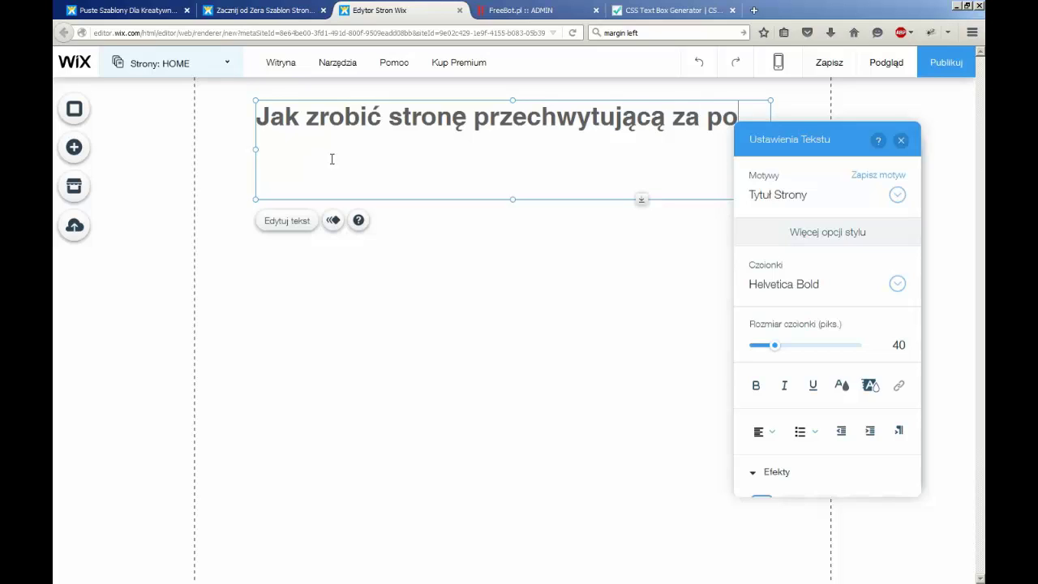
pyautogui.write('mocą da')
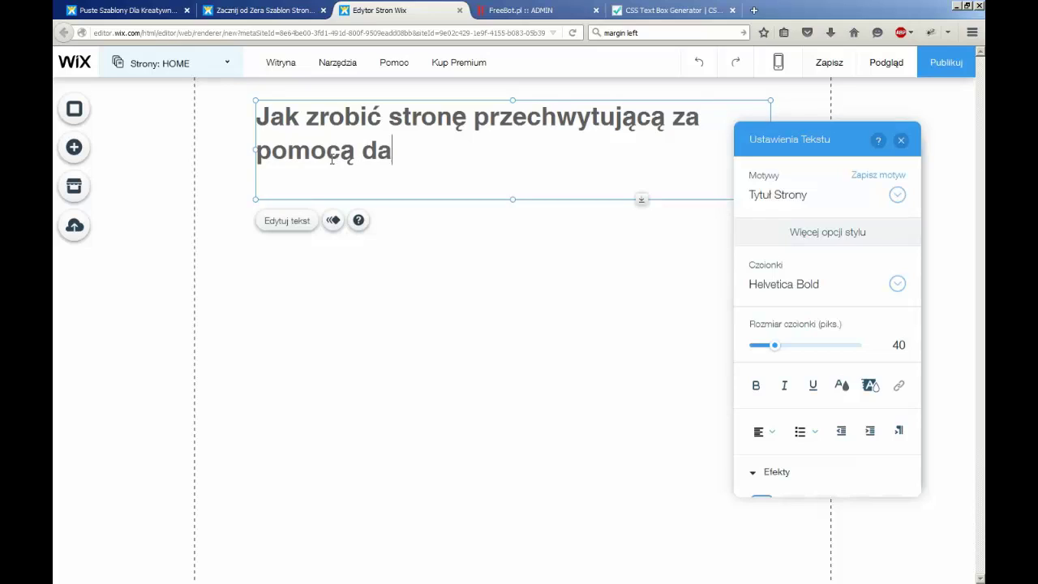
pyautogui.write('rmowych nar')
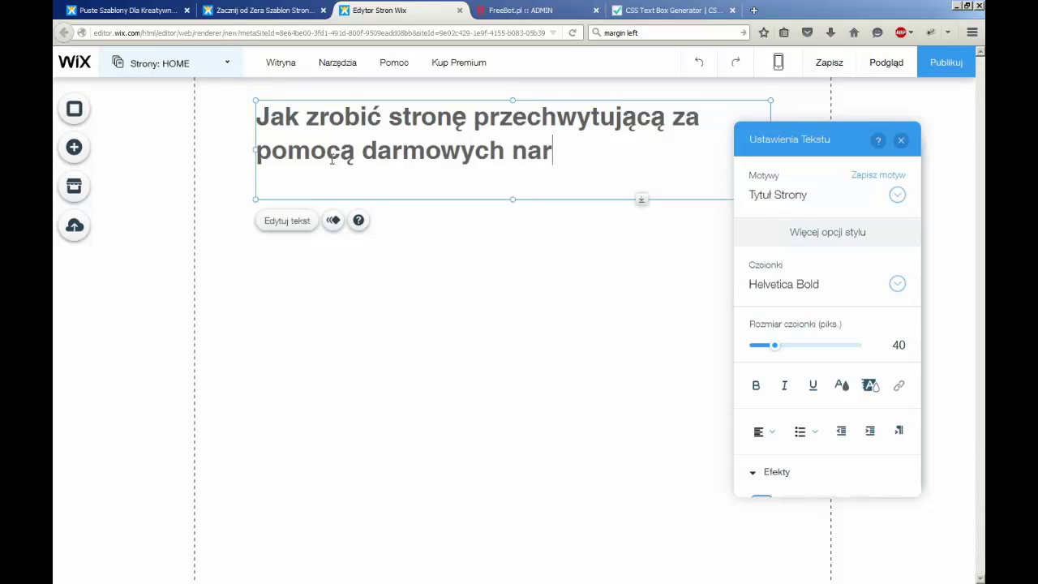
pyautogui.write('zędzi')
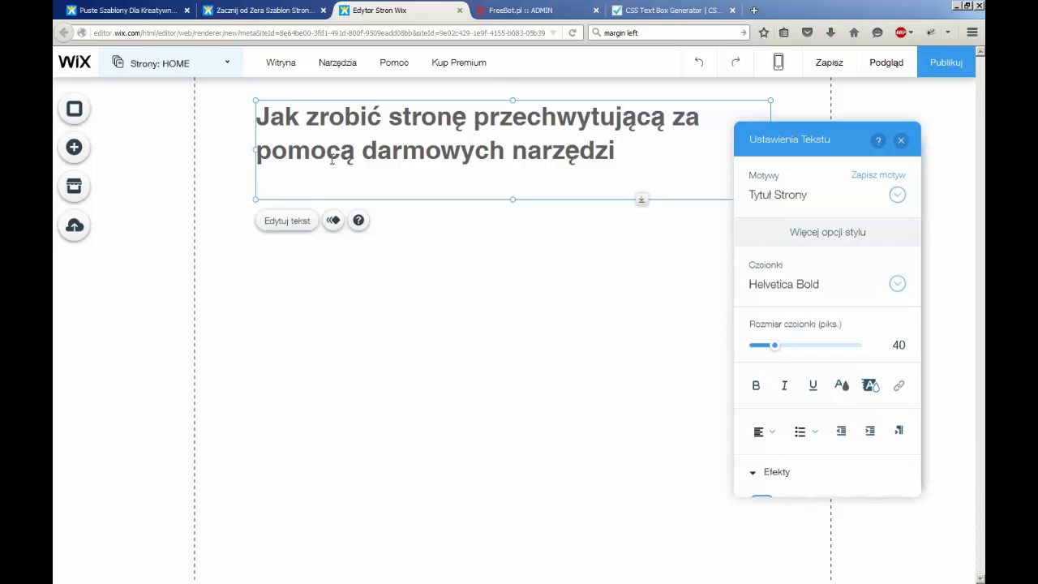
pyautogui.write('bez k')
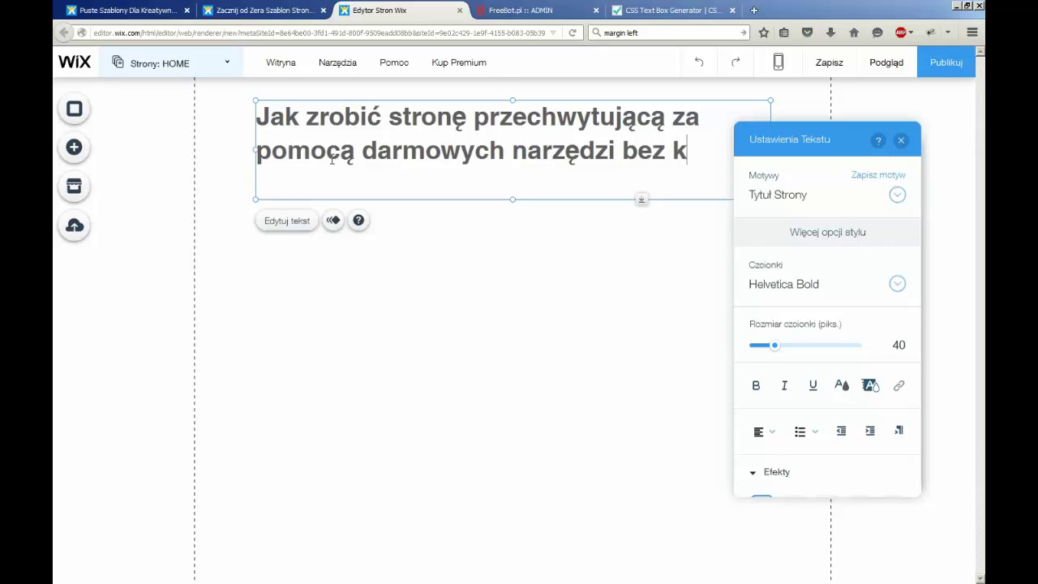
pyautogui.write('odowania w 1')
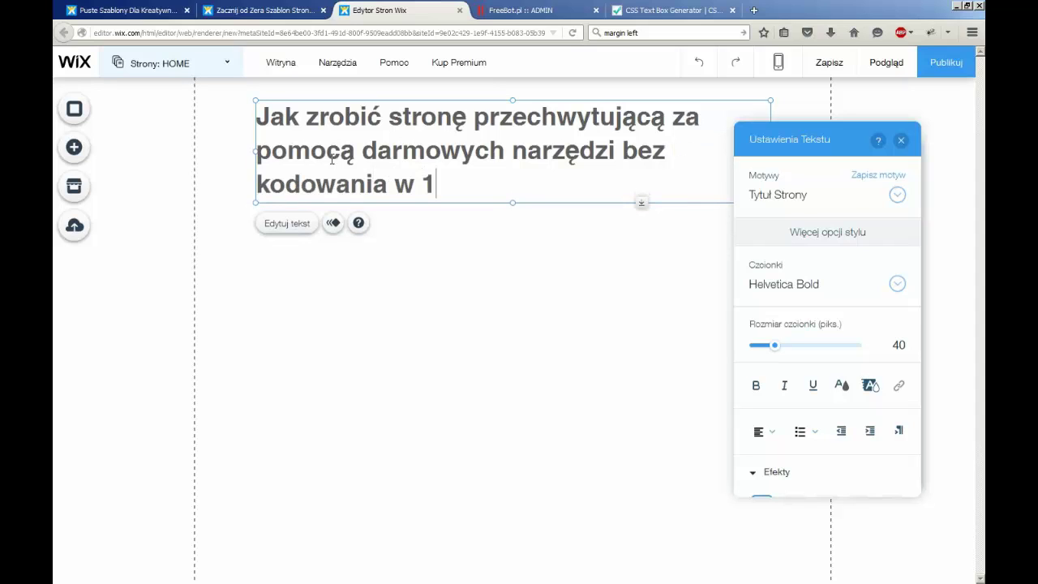
pyautogui.write('0 min?')
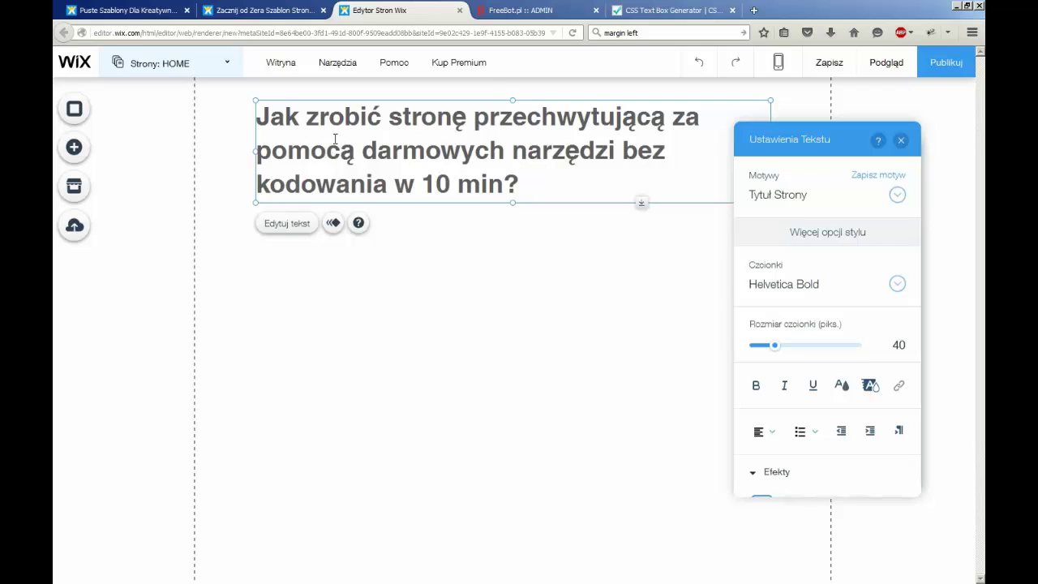
# Center the heading text and colour it dark red #8B0000
pyautogui.click(769, 436)
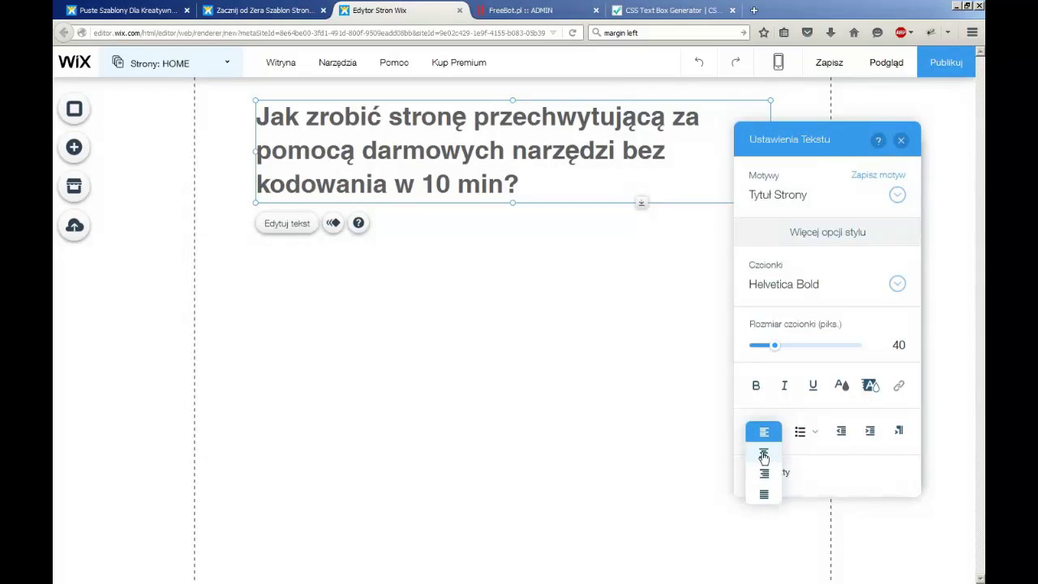
pyautogui.click(764, 453)
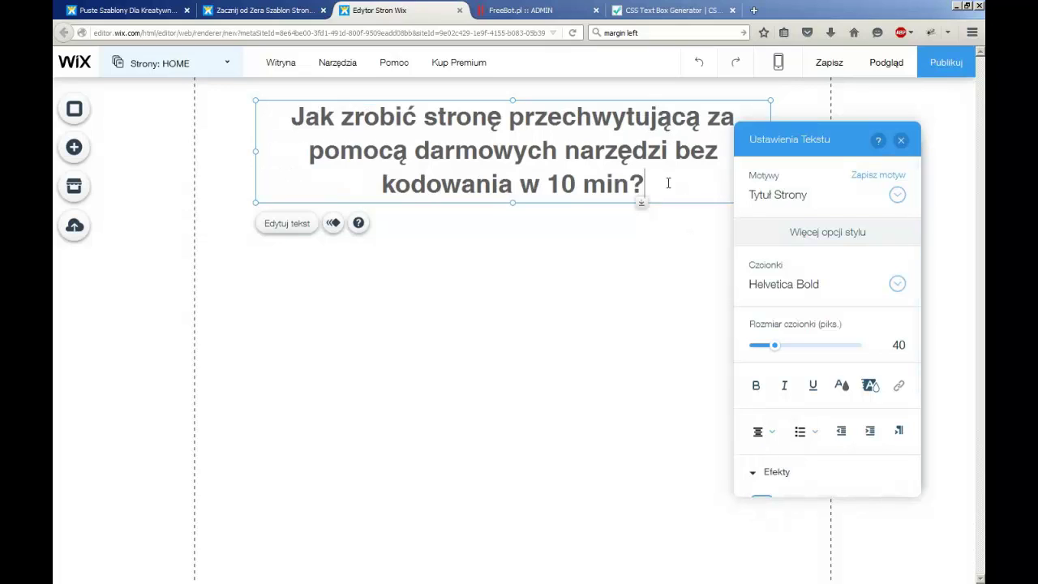
pyautogui.moveTo(668, 183); pyautogui.dragTo(290, 115)
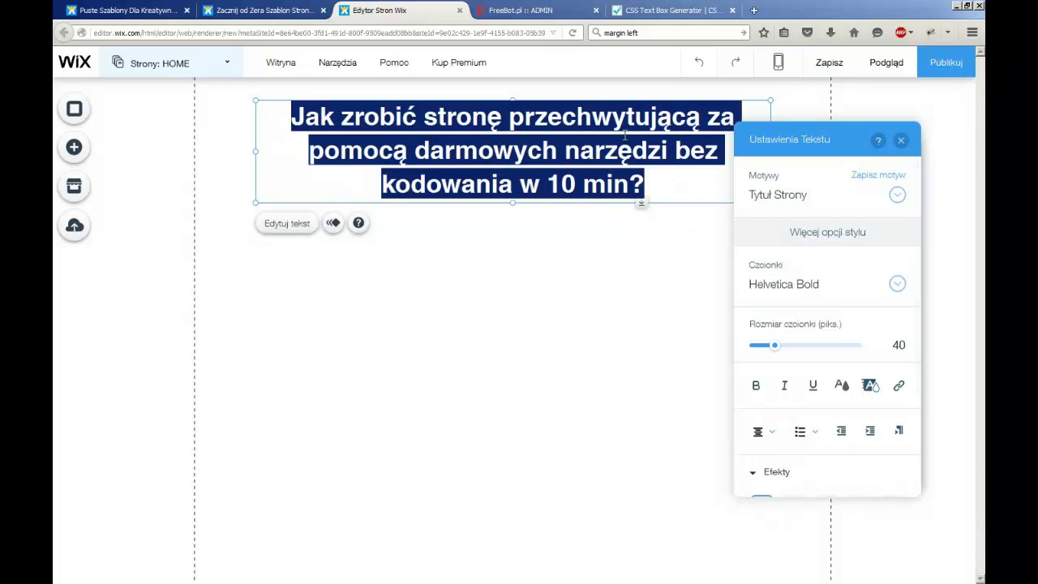
pyautogui.click(843, 387)
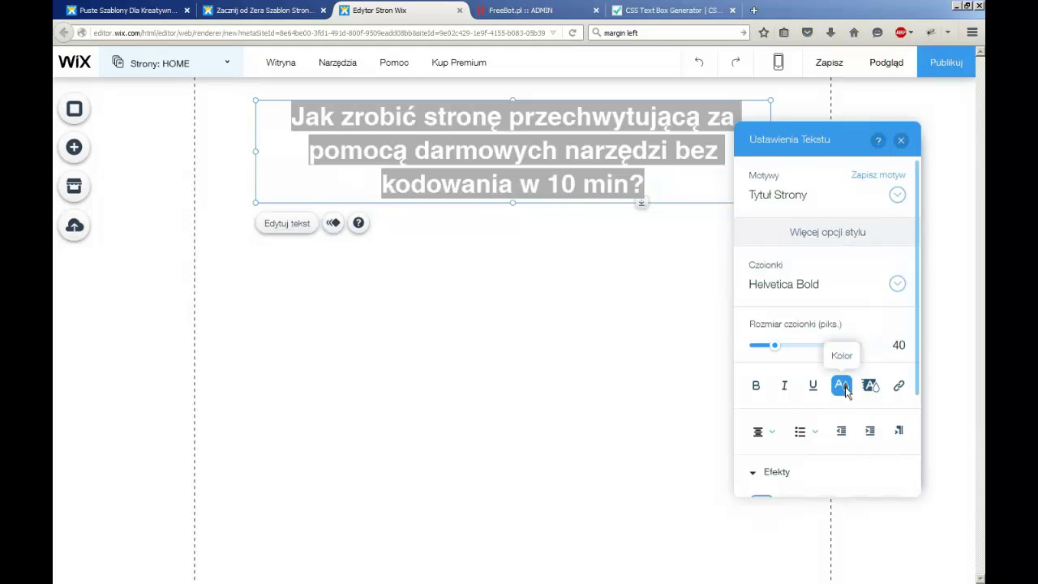
pyautogui.click(805, 348)
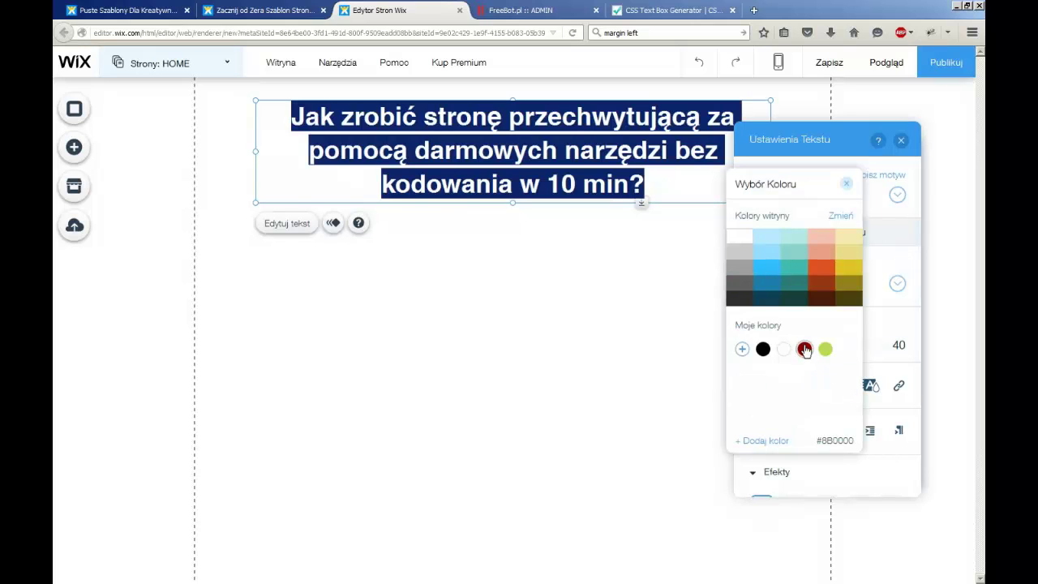
pyautogui.click(662, 182)
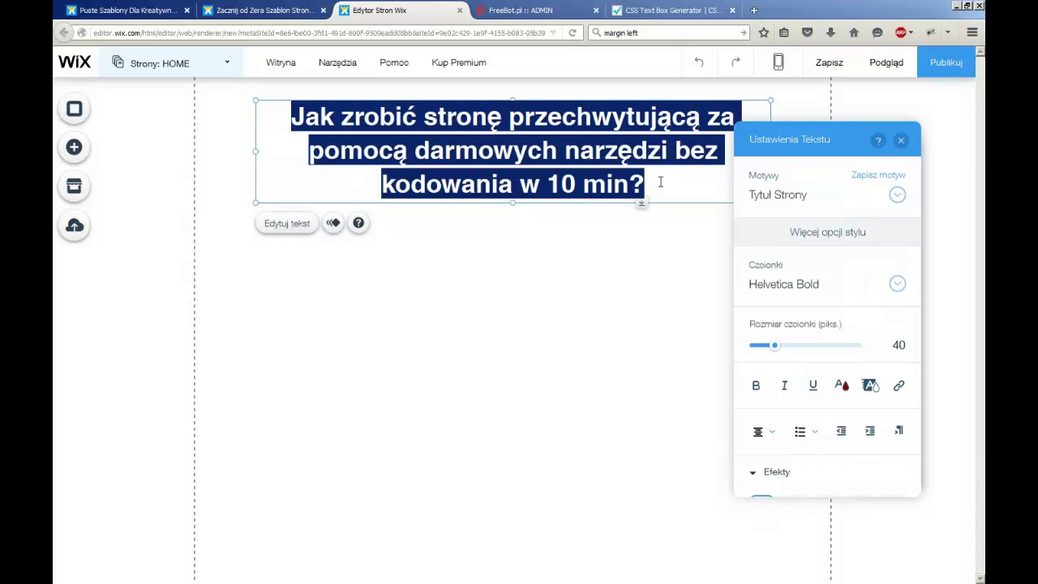
pyautogui.click(660, 183)
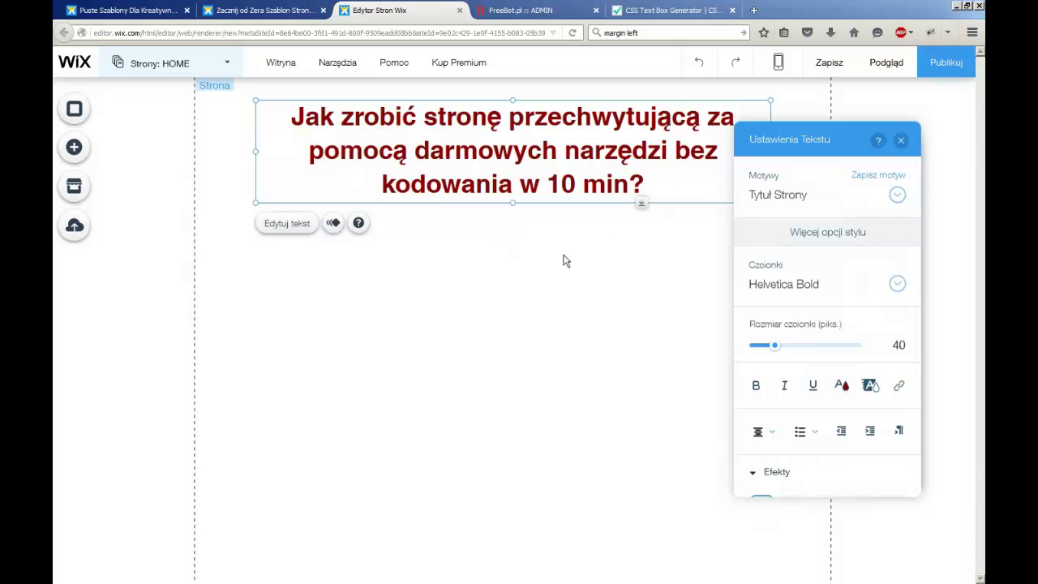
pyautogui.click(900, 140)
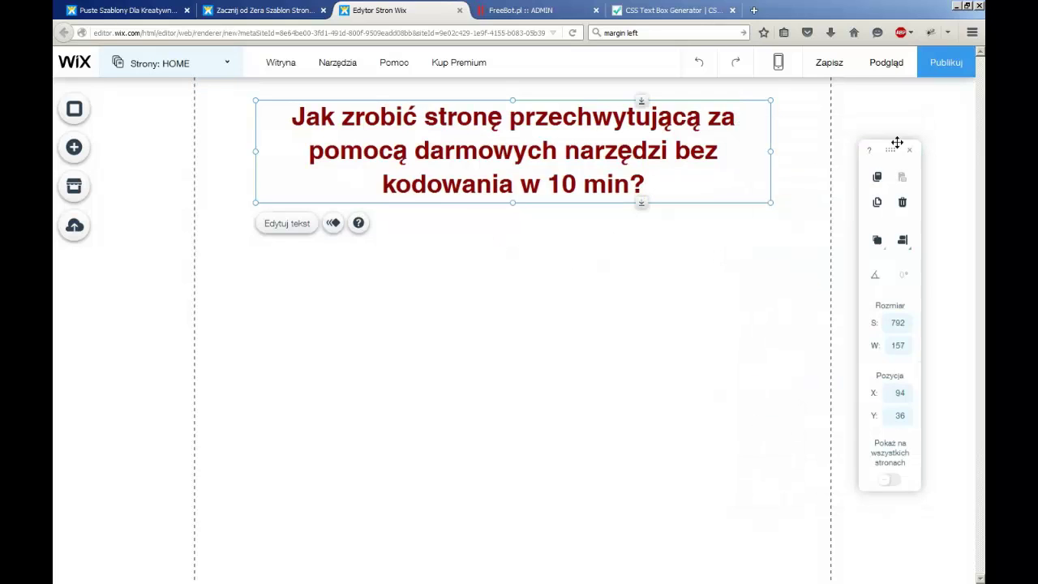
pyautogui.click(799, 207)
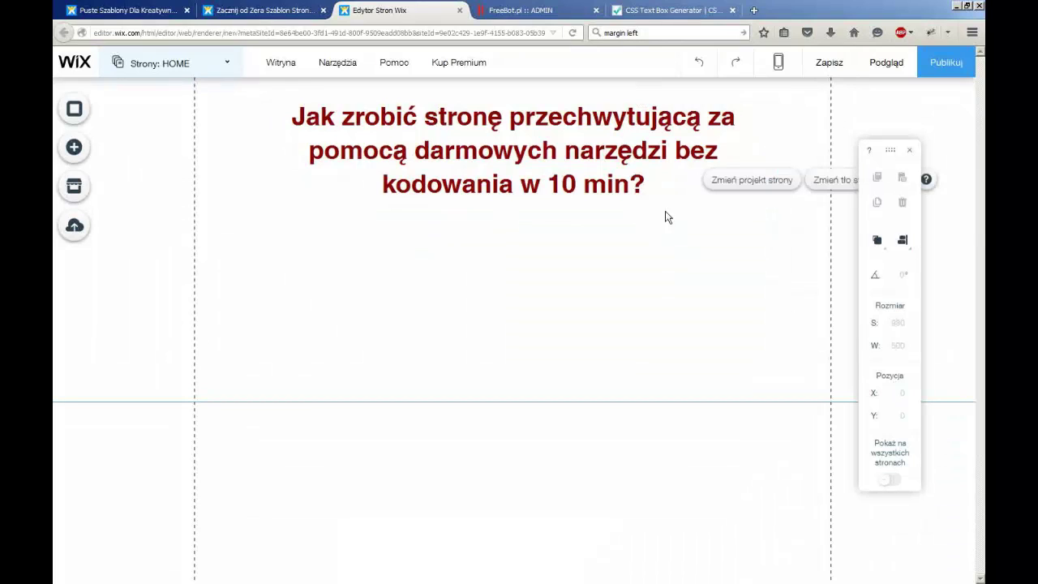
pyautogui.click(75, 148)
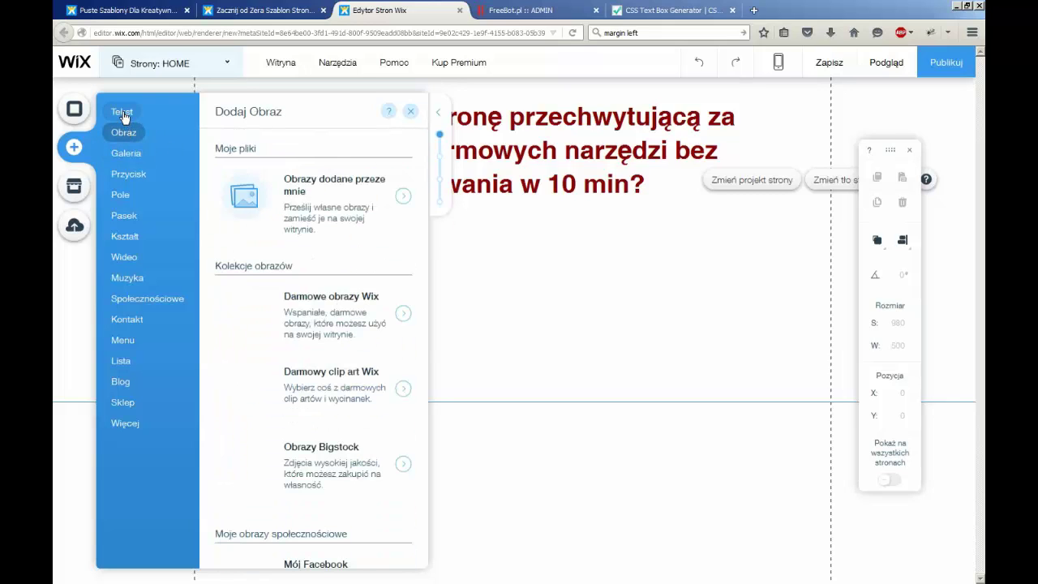
# Add a 'Chwytliwy tytuł' text box below the heading and widen it to 570
pyautogui.moveTo(121, 112)
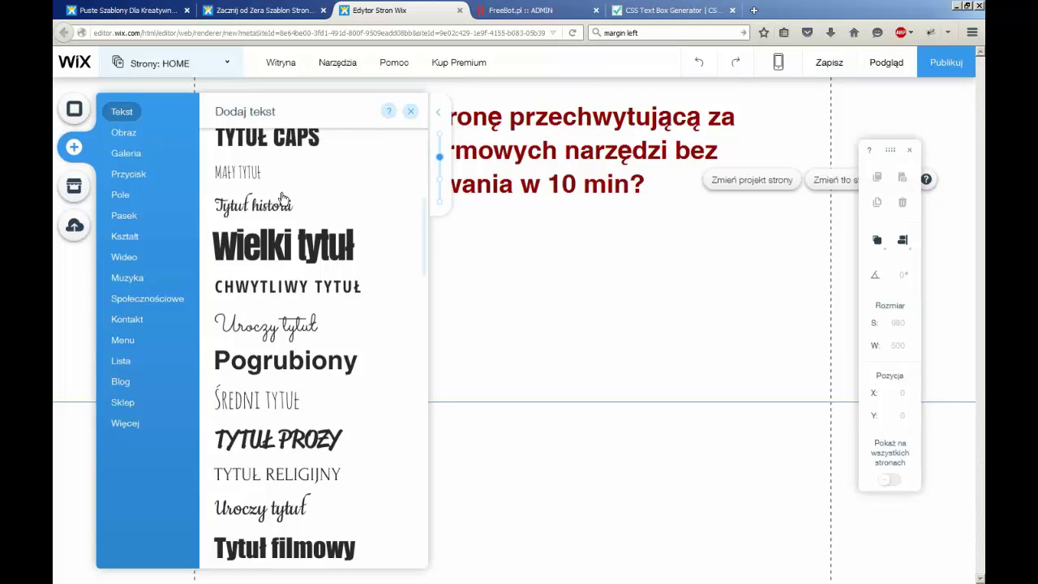
pyautogui.click(317, 292)
pyautogui.moveTo(411, 328); pyautogui.dragTo(337, 329)
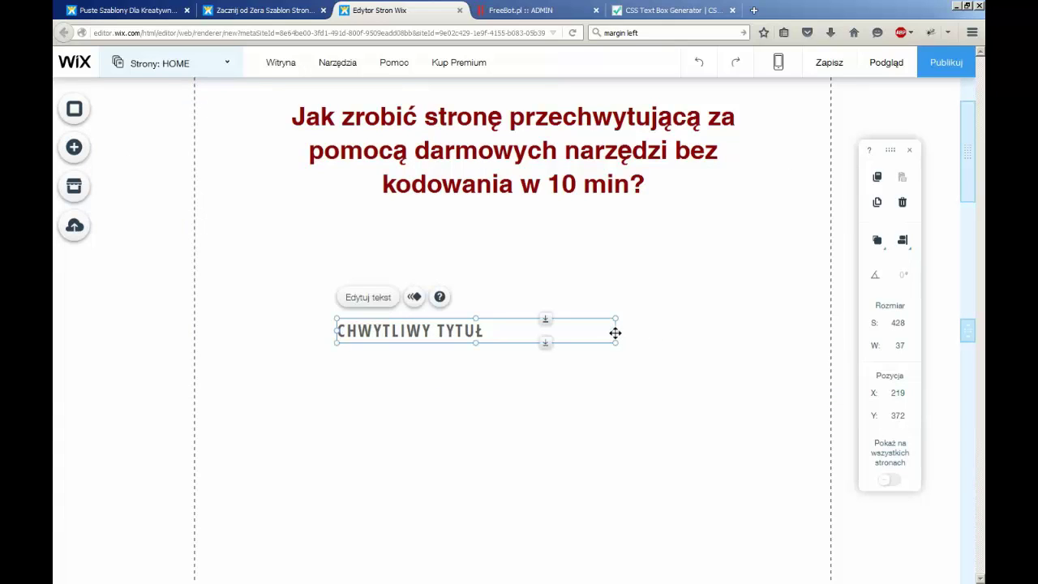
pyautogui.moveTo(616, 333); pyautogui.dragTo(706, 336)
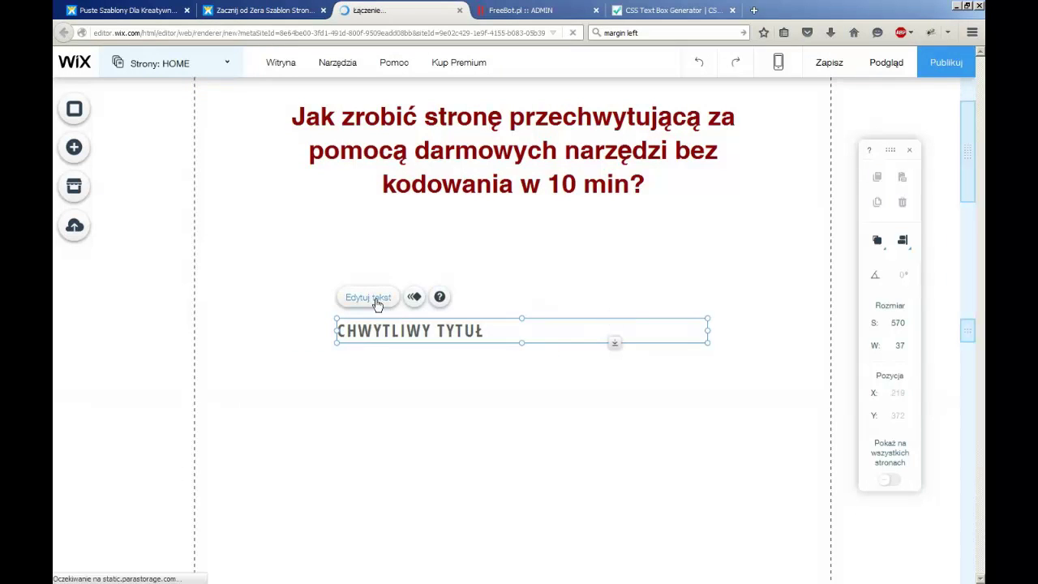
# Replace the placeholder with '...nawet jeśli jesteś całkiem w tym zielony'
pyautogui.click(369, 298)
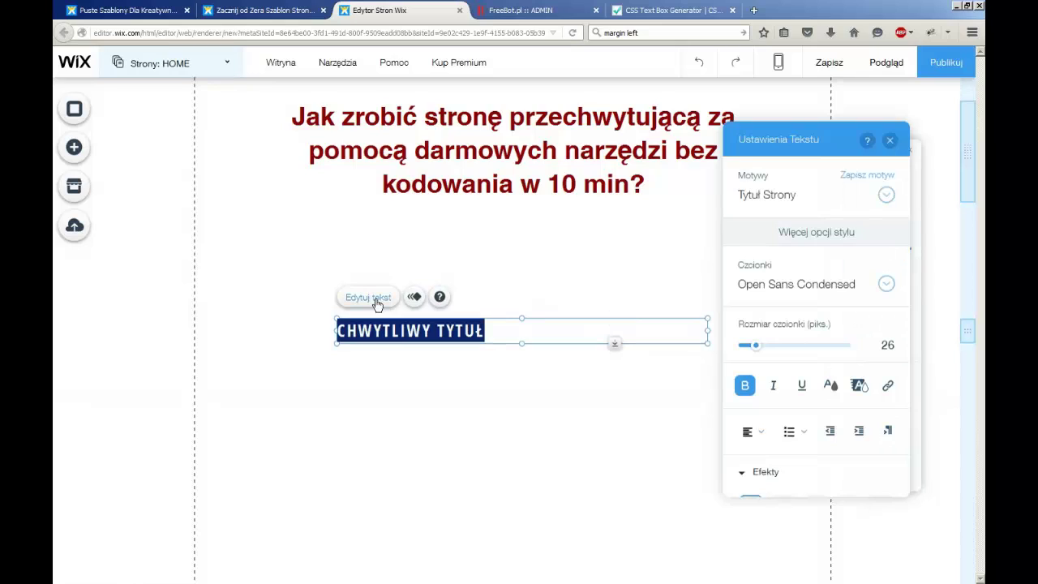
pyautogui.press('BackSpace')
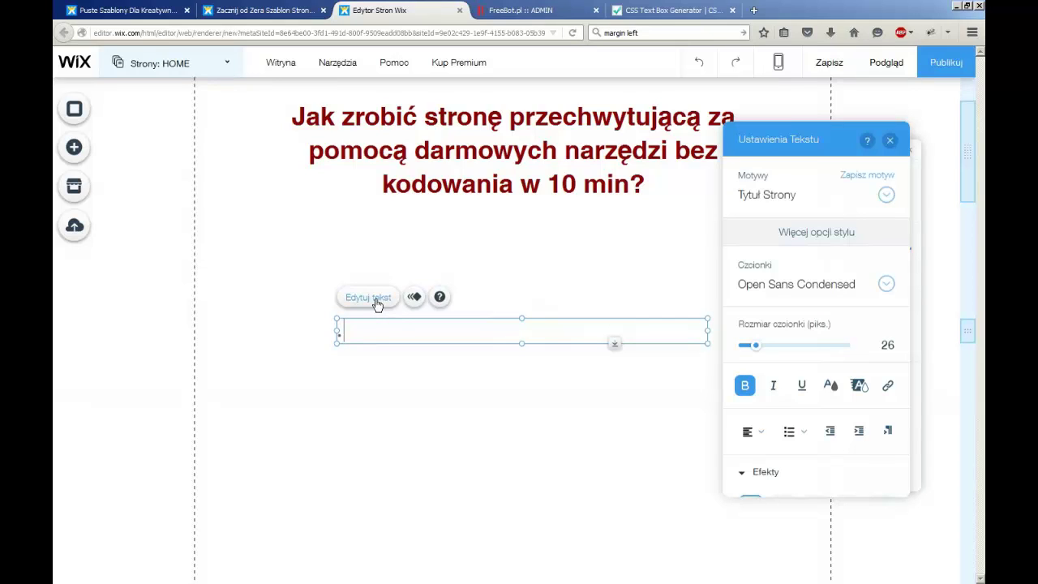
pyautogui.write('...nawet jeśli jestes')
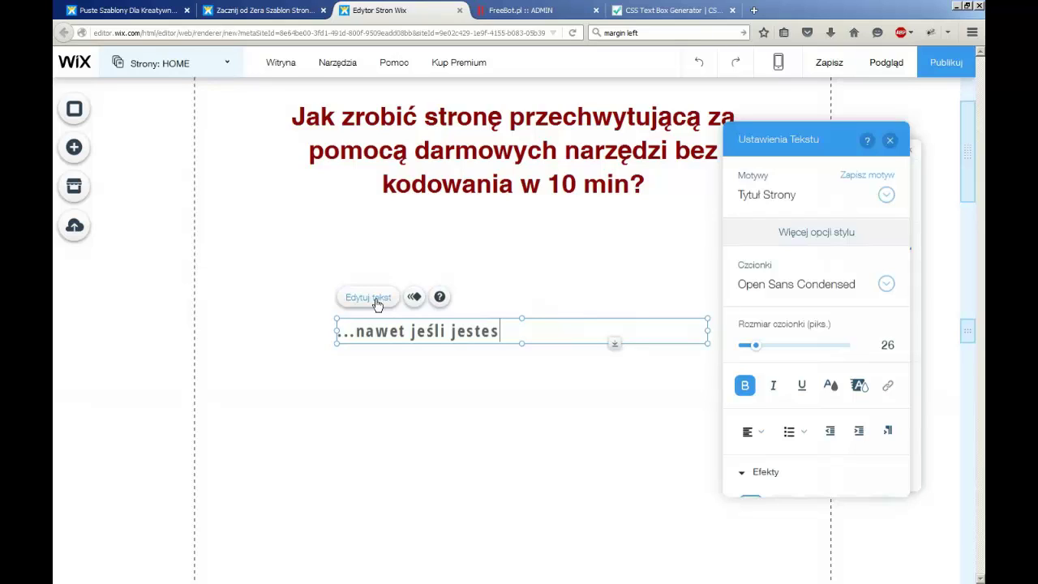
pyautogui.press('BackSpace')
pyautogui.write('ś całkiem')
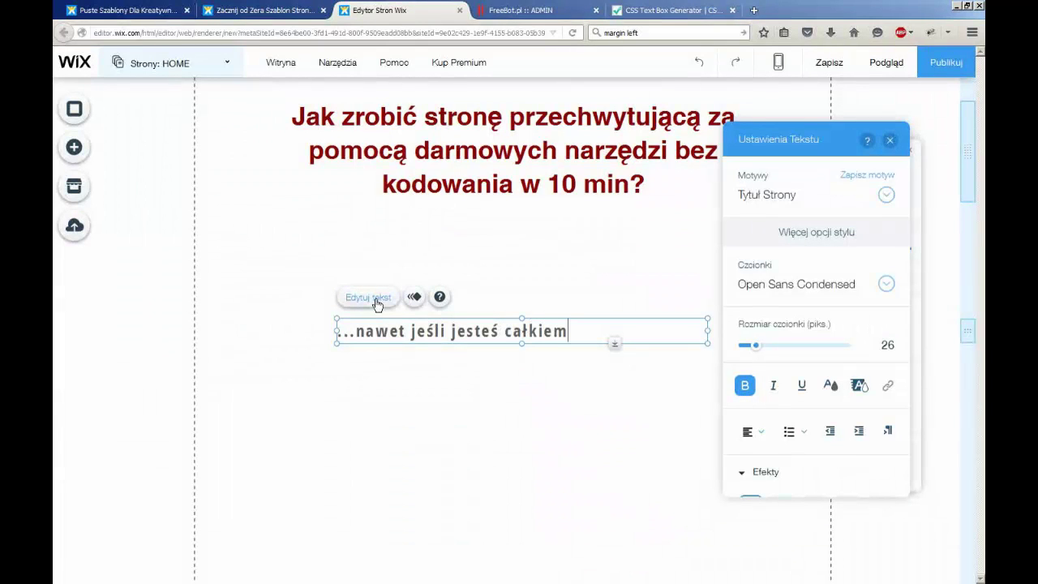
pyautogui.write(' w tym zielony')
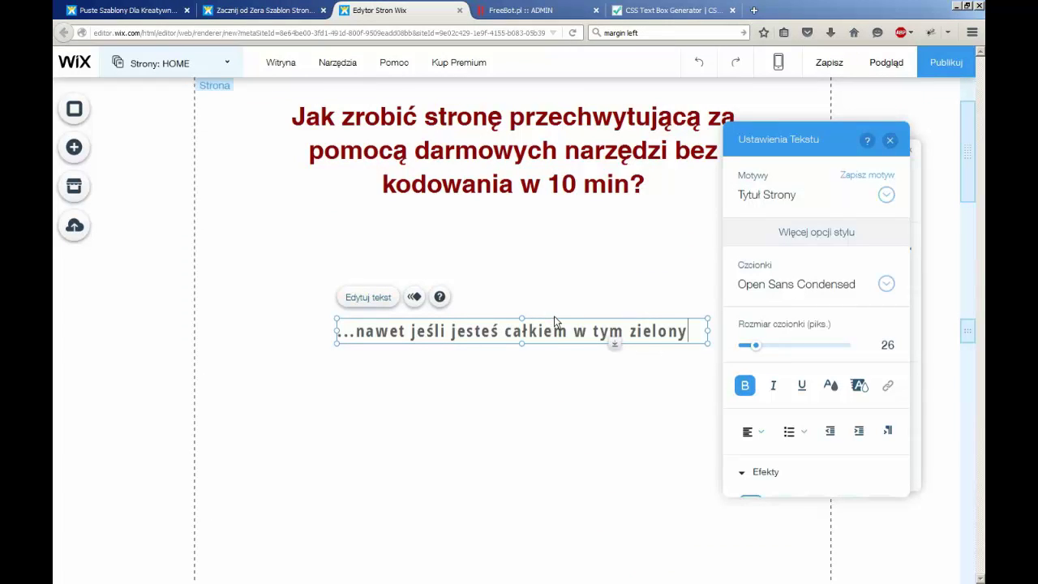
# Colour the word 'zielony' at the end of the subheading custom bright green #2FBA16
pyautogui.moveTo(690, 331); pyautogui.dragTo(627, 330)
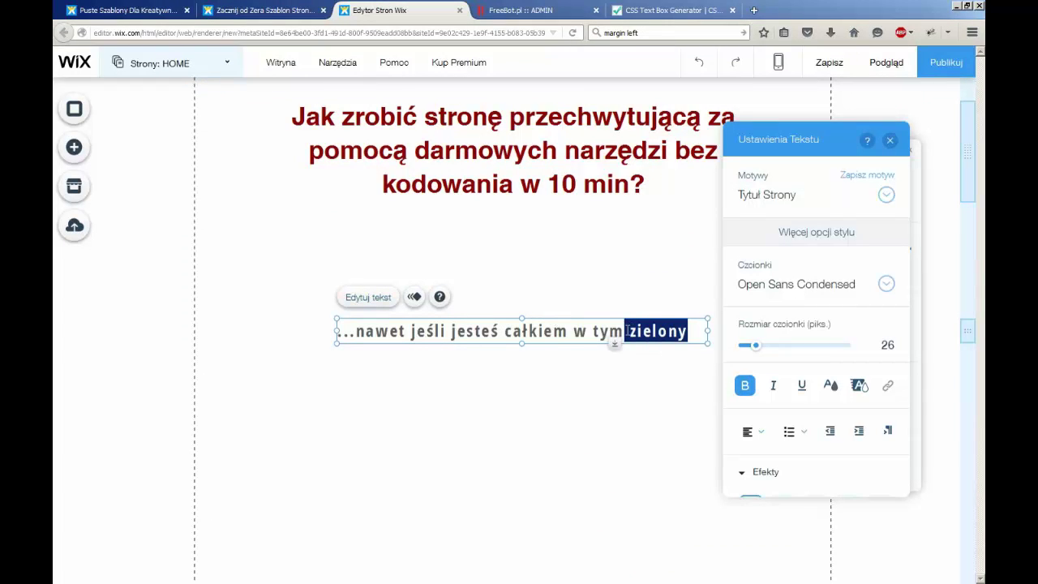
pyautogui.click(831, 387)
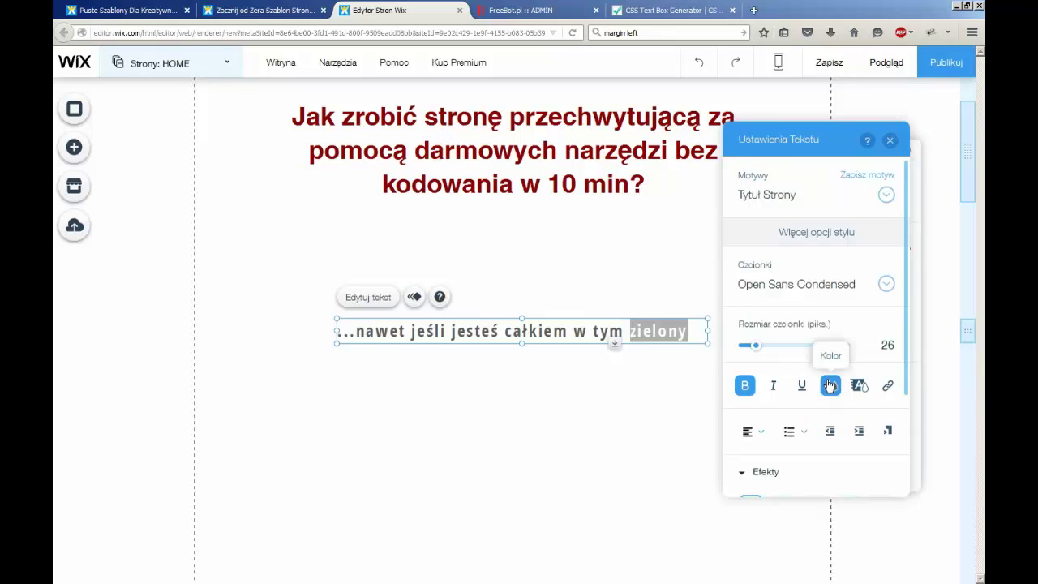
pyautogui.click(831, 386)
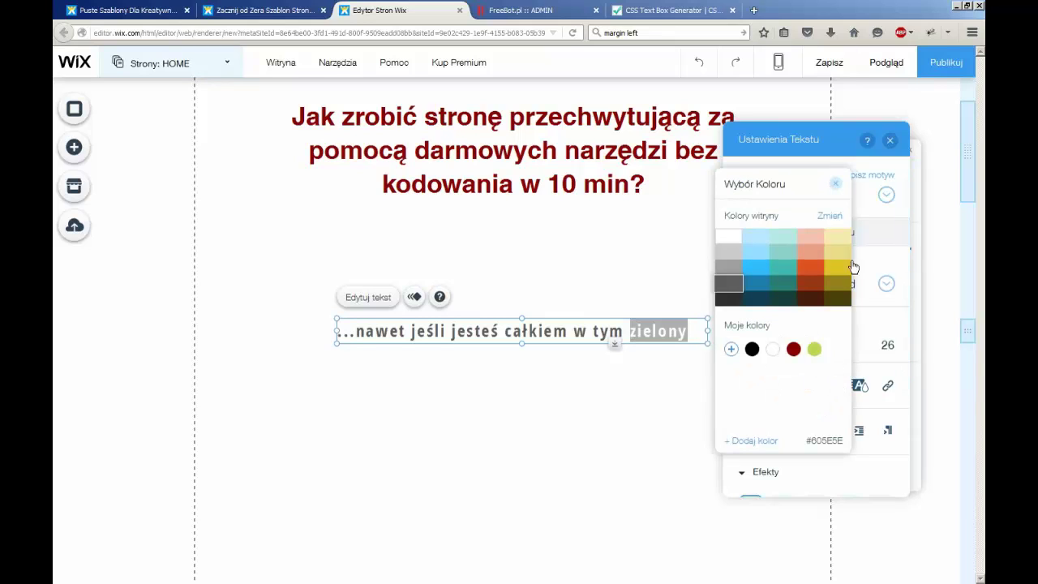
pyautogui.click(750, 443)
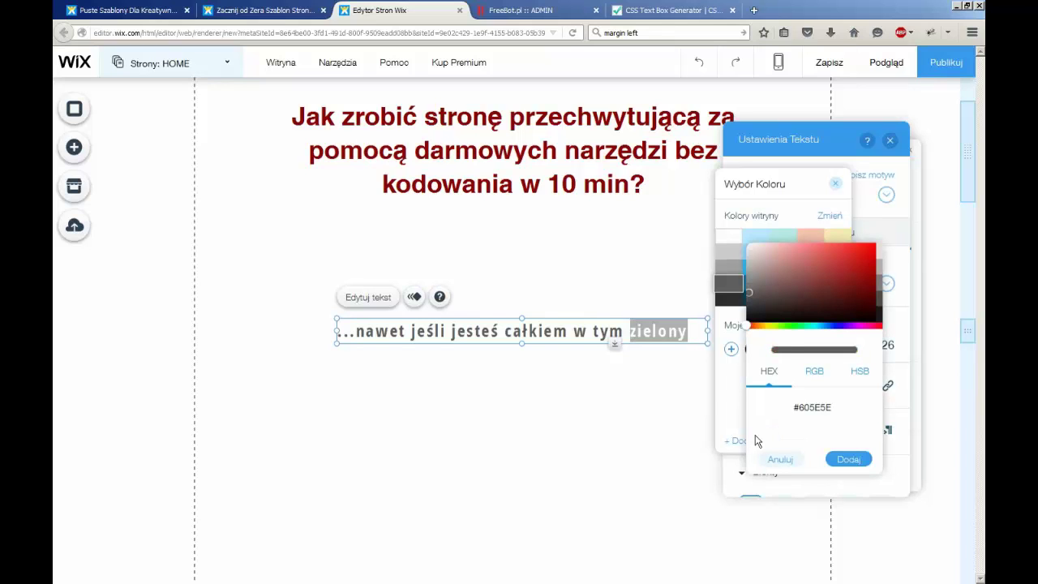
pyautogui.click(789, 326)
pyautogui.click(861, 264)
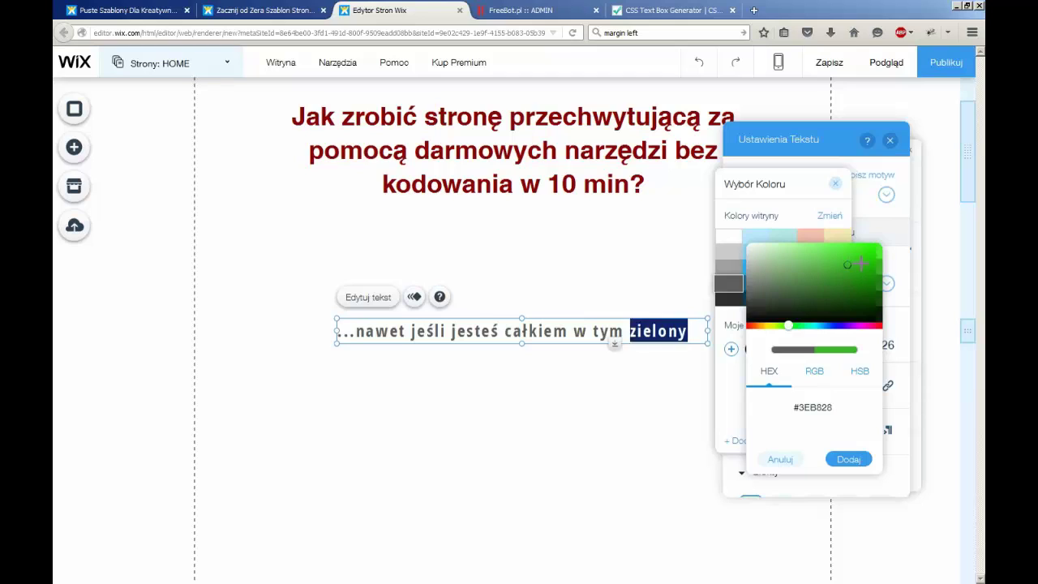
pyautogui.click(847, 460)
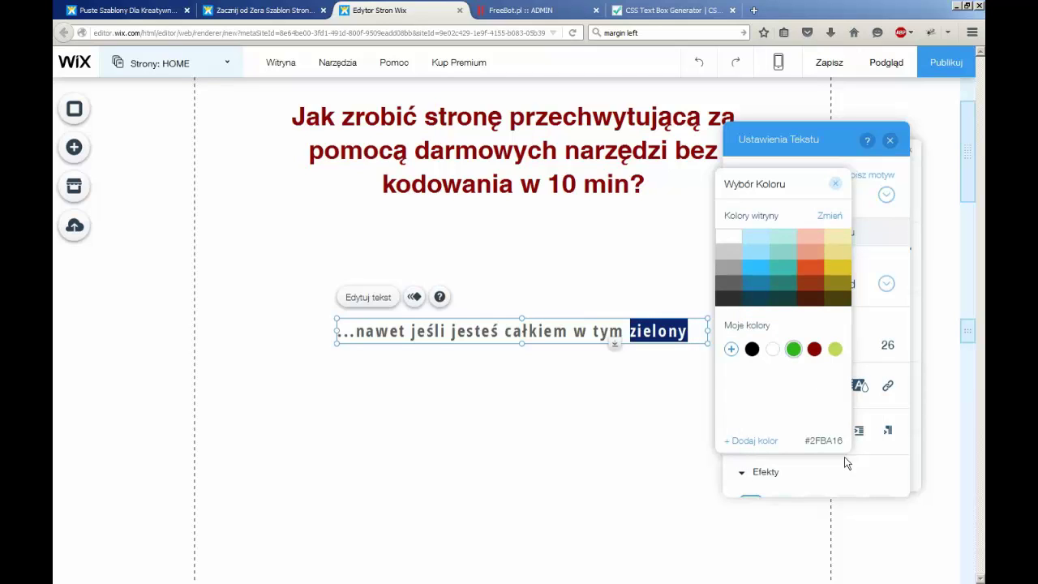
pyautogui.click(839, 188)
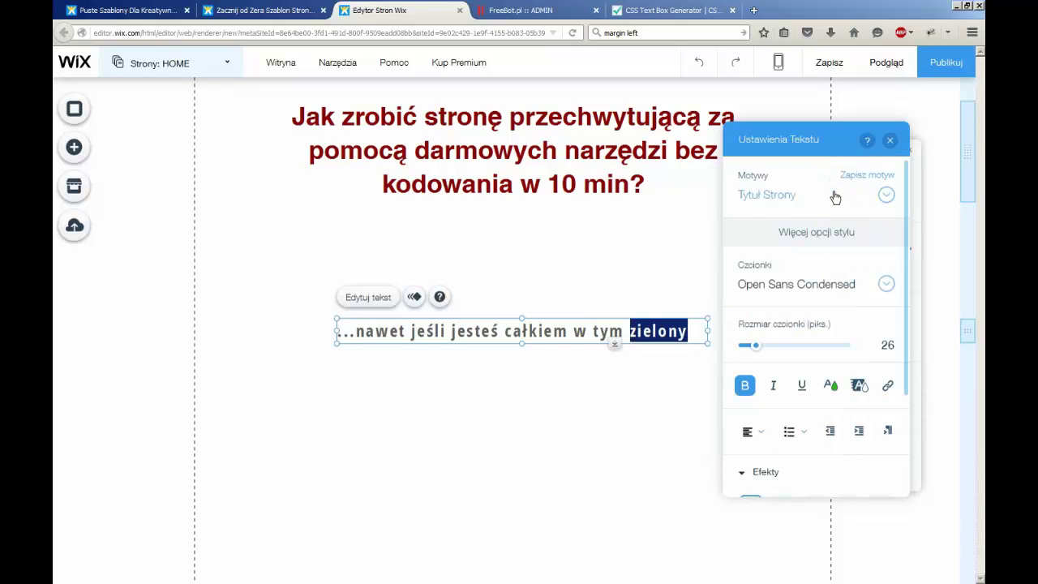
pyautogui.click(889, 143)
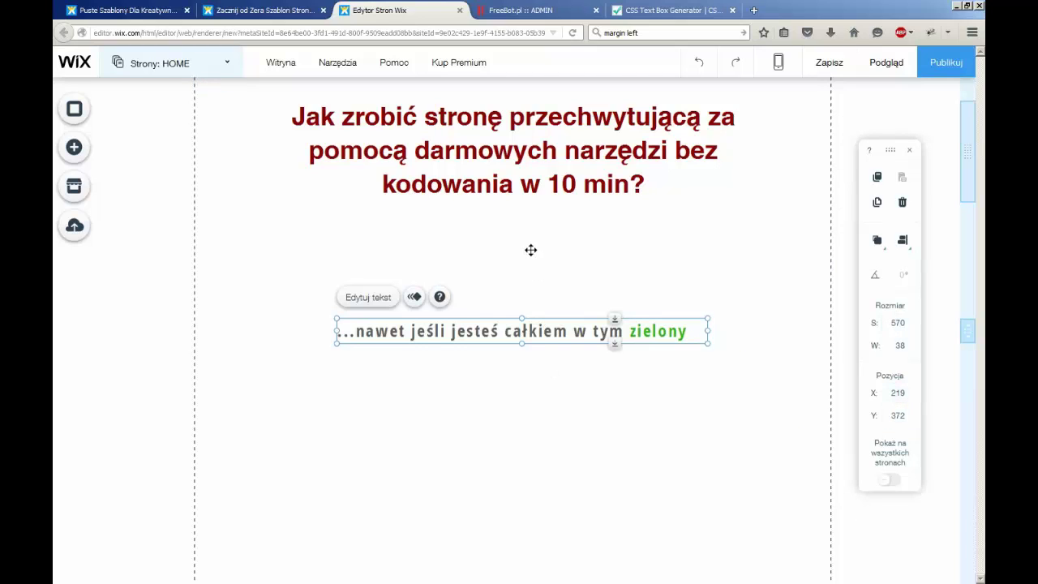
# Drag the subheading up to about X 199, Y 231, right beneath the heading, and deselect it
pyautogui.moveTo(530, 249); pyautogui.dragTo(531, 232)
pyautogui.click(566, 308)
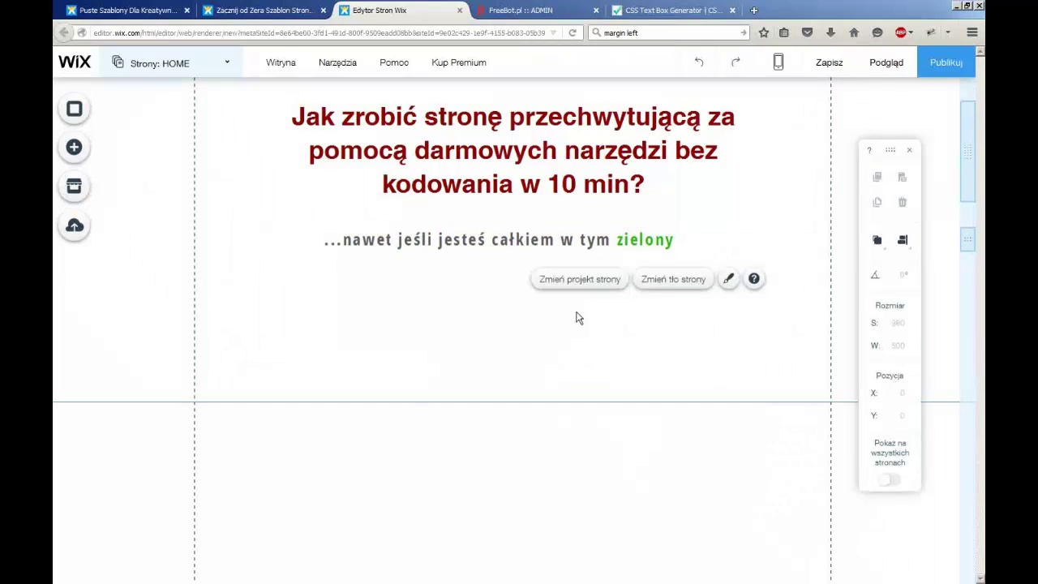
pyautogui.click(562, 365)
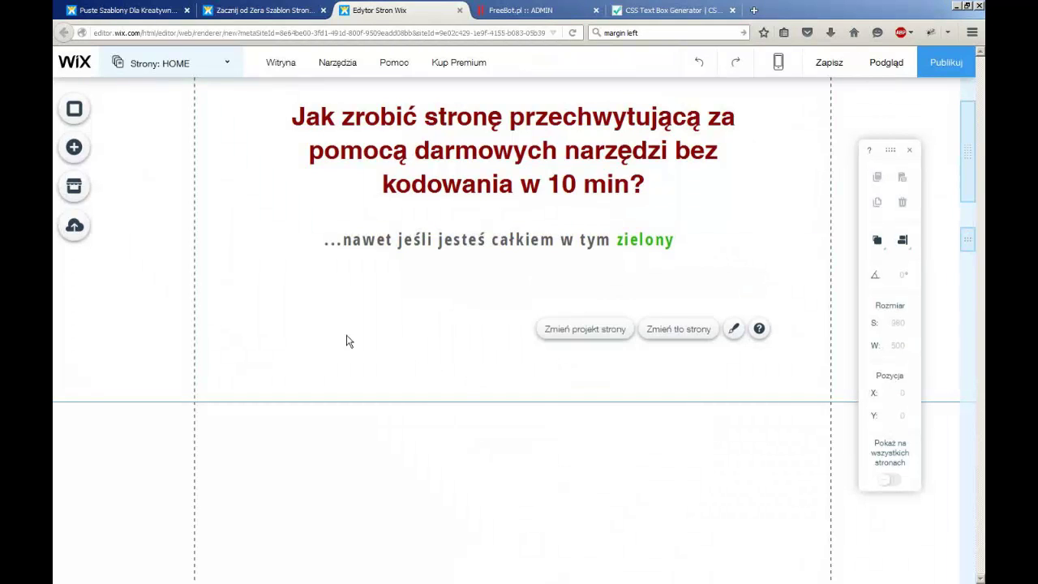
pyautogui.click(264, 334)
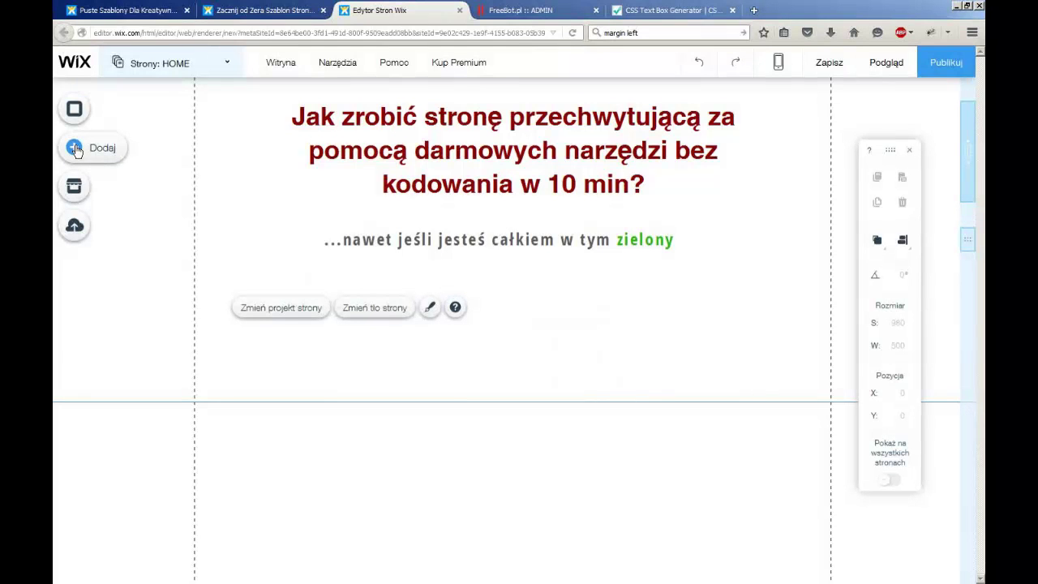
# Add an HTML Code element from Add > More, open its code entry, and go to the impleBOT admin tab
pyautogui.click(101, 148)
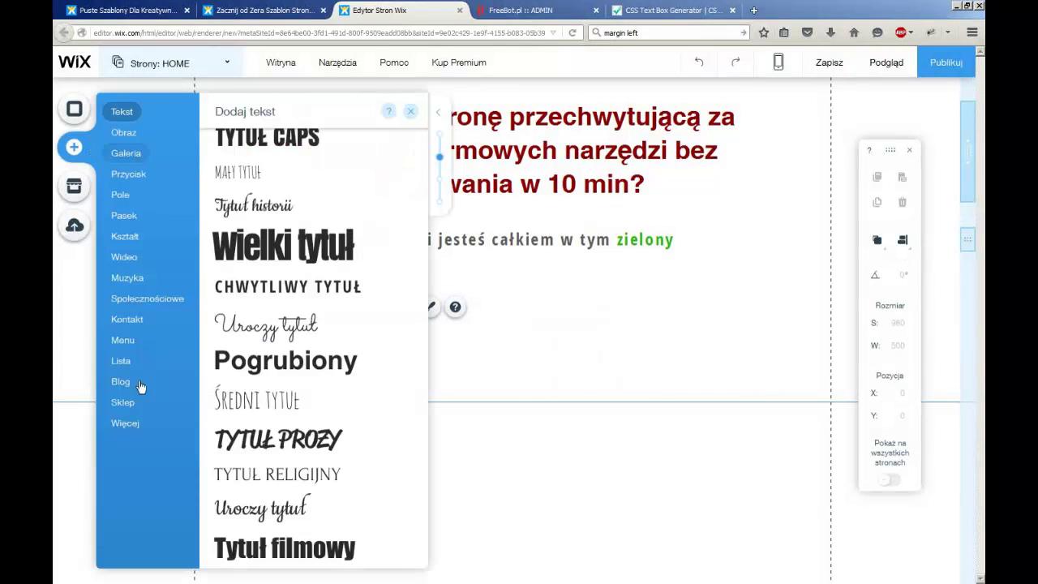
pyautogui.click(127, 423)
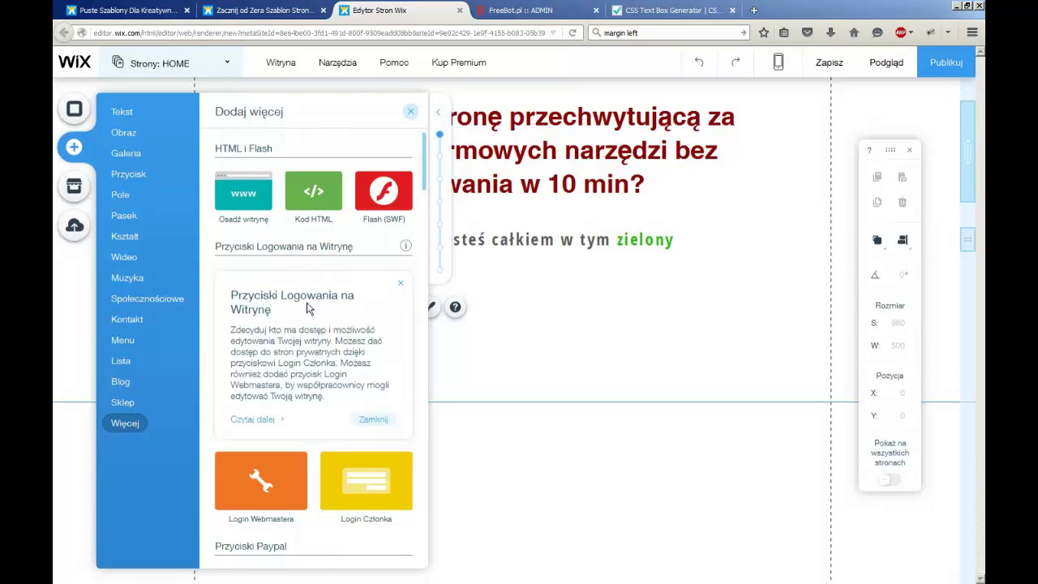
pyautogui.click(314, 209)
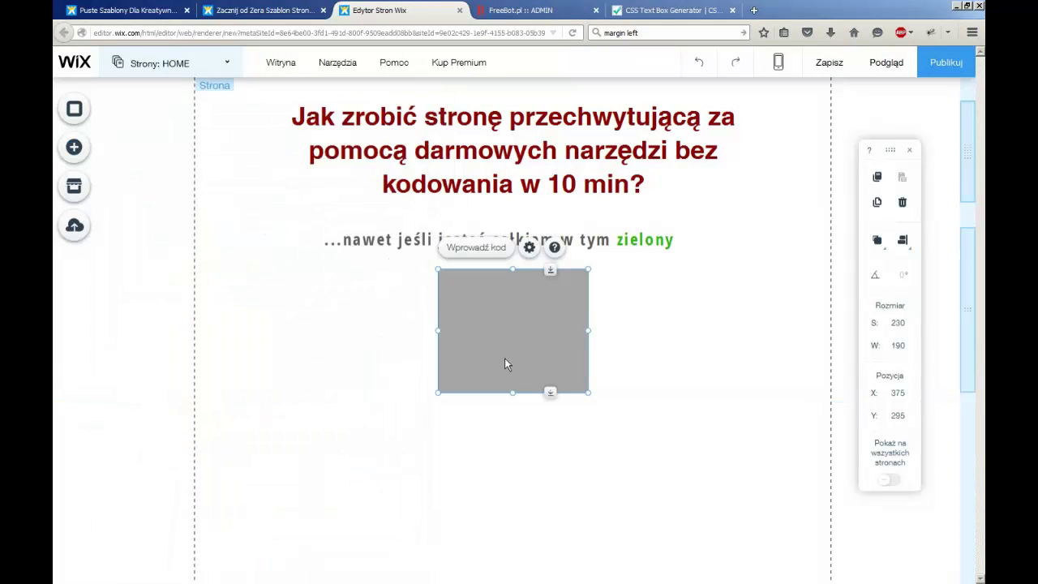
pyautogui.click(480, 254)
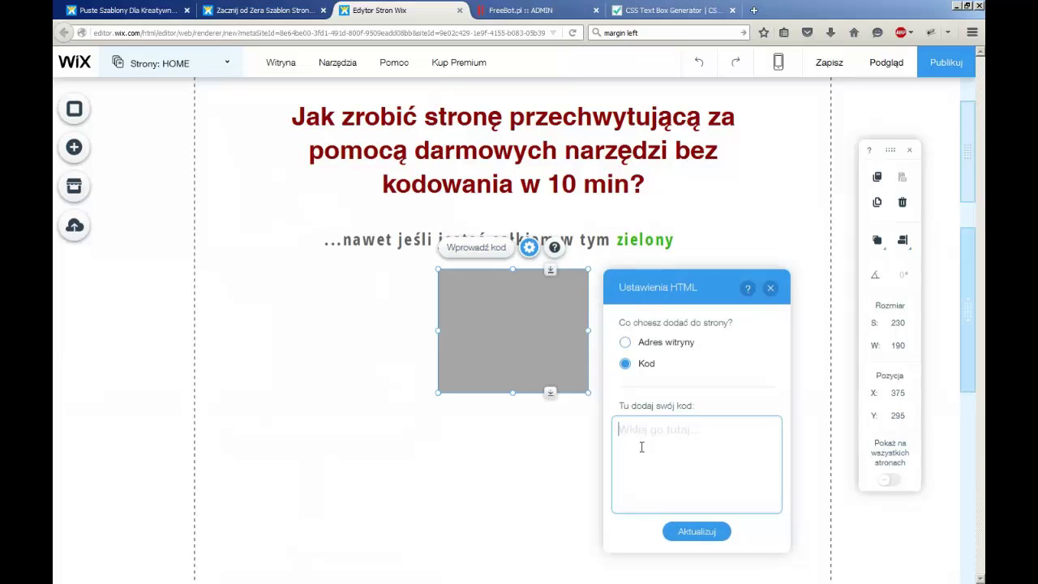
pyautogui.click(524, 12)
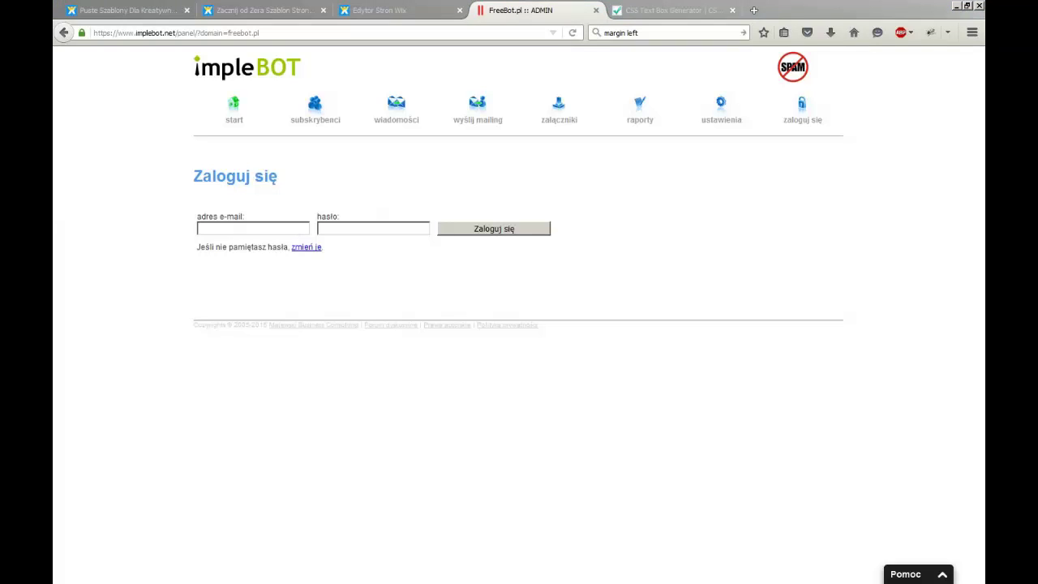
# Clear a wrongly pasted URL and log in to impleBOT with the account e-mail and password
pyautogui.click(228, 230)
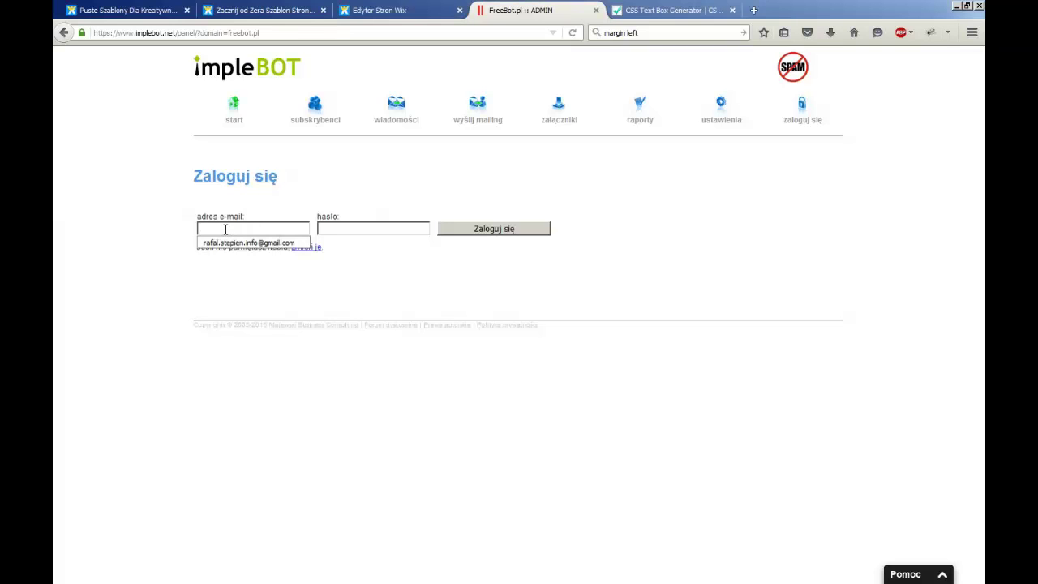
pyautogui.write('http://pl.wix.com/')
pyautogui.moveTo(278, 229); pyautogui.dragTo(148, 229)
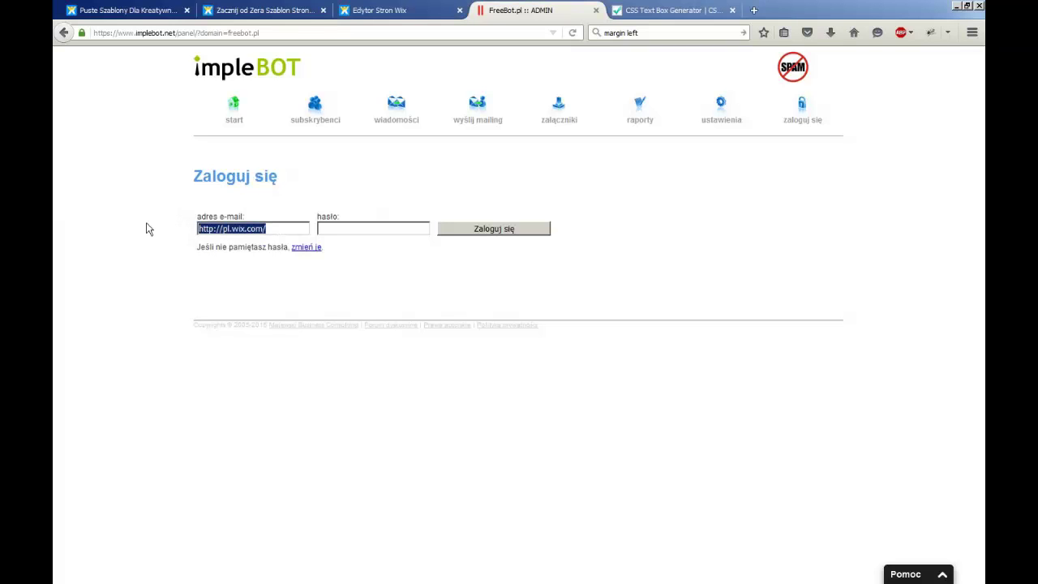
pyautogui.press('BackSpace')
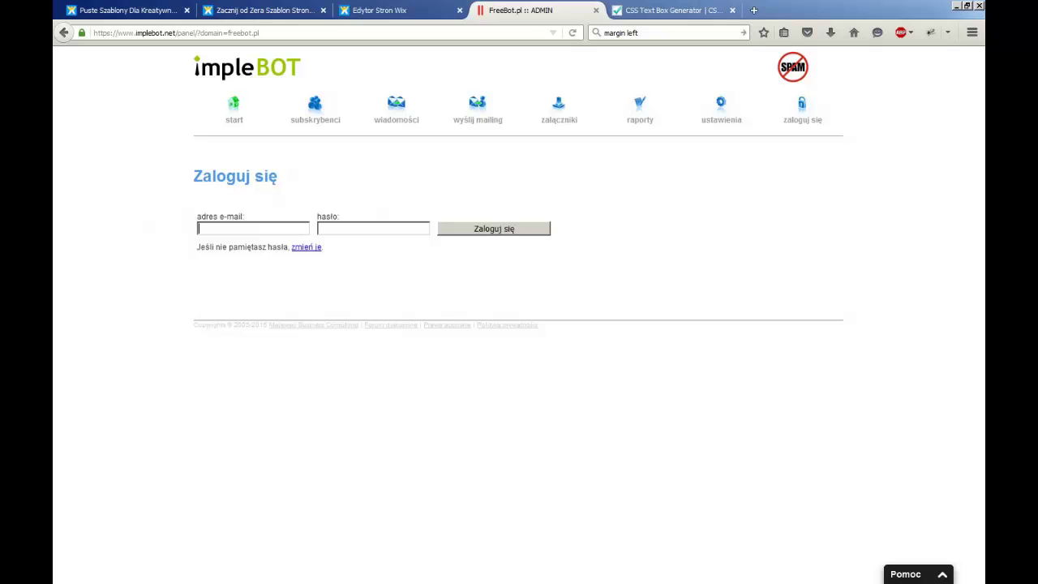
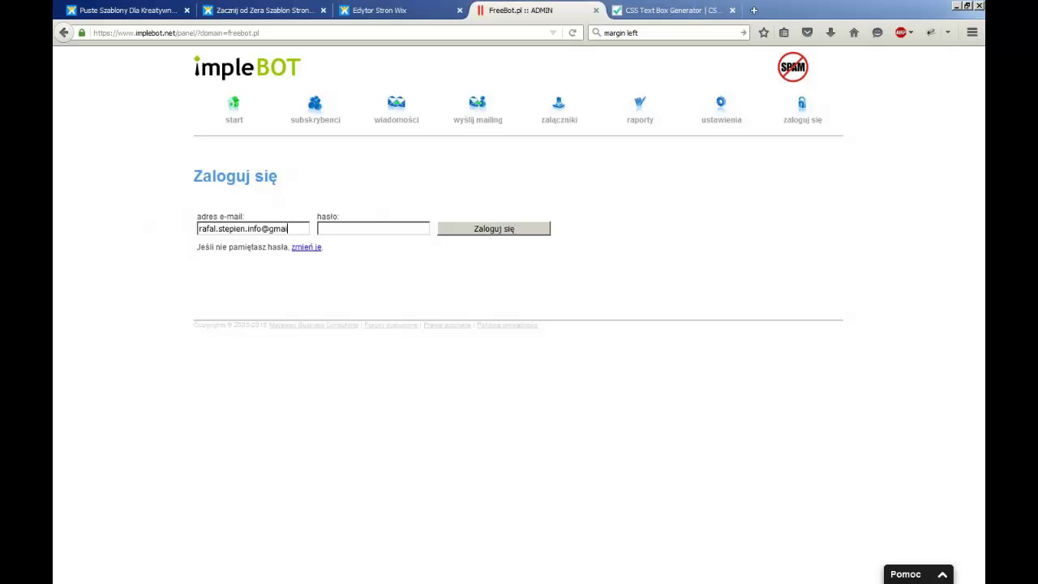
pyautogui.press('Tab')
pyautogui.write('**********')
pyautogui.press('Return')
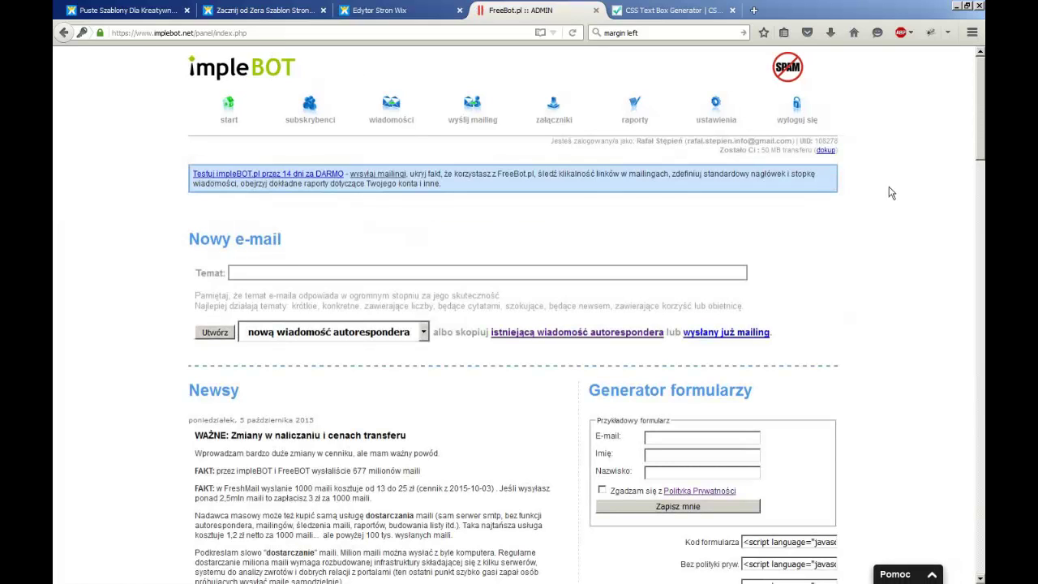
# Copy the 'Sam email' form code from Generator formularzy and return to the Wix editor tab
pyautogui.scroll(-5, 774, 238)
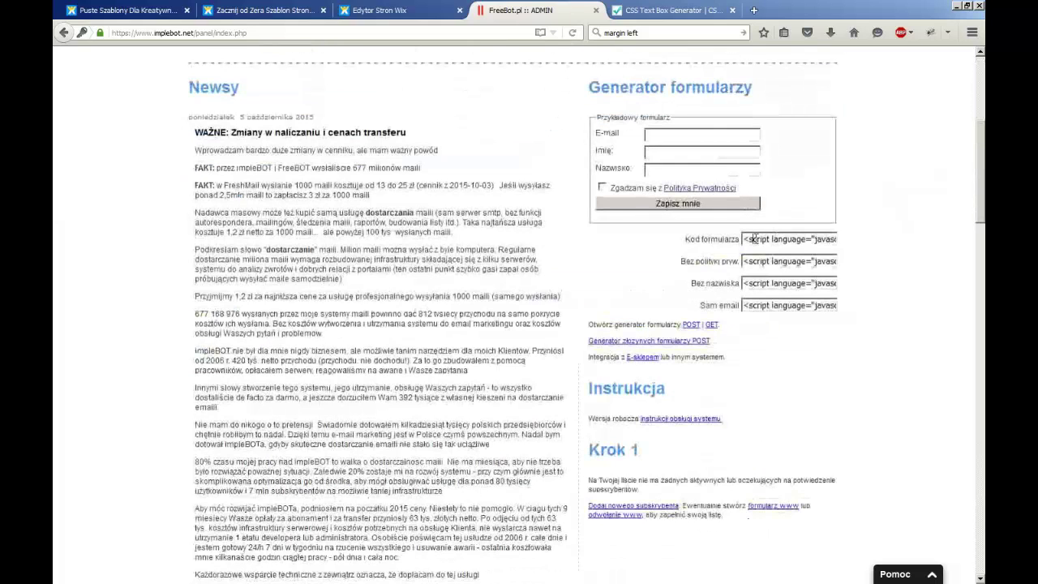
pyautogui.click(774, 239)
pyautogui.click(768, 263)
pyautogui.click(773, 283)
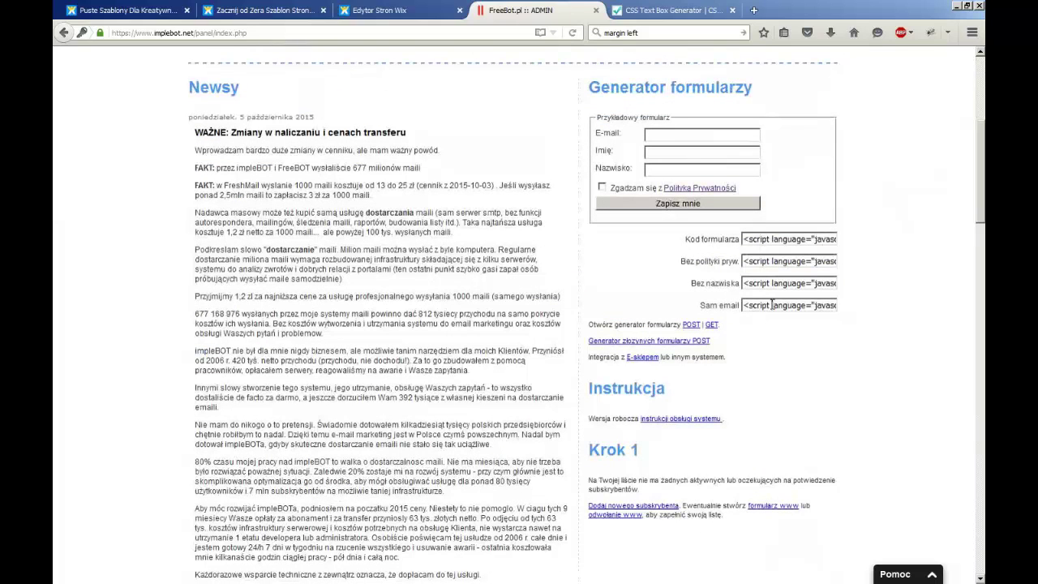
pyautogui.click(772, 305)
pyautogui.click(785, 242)
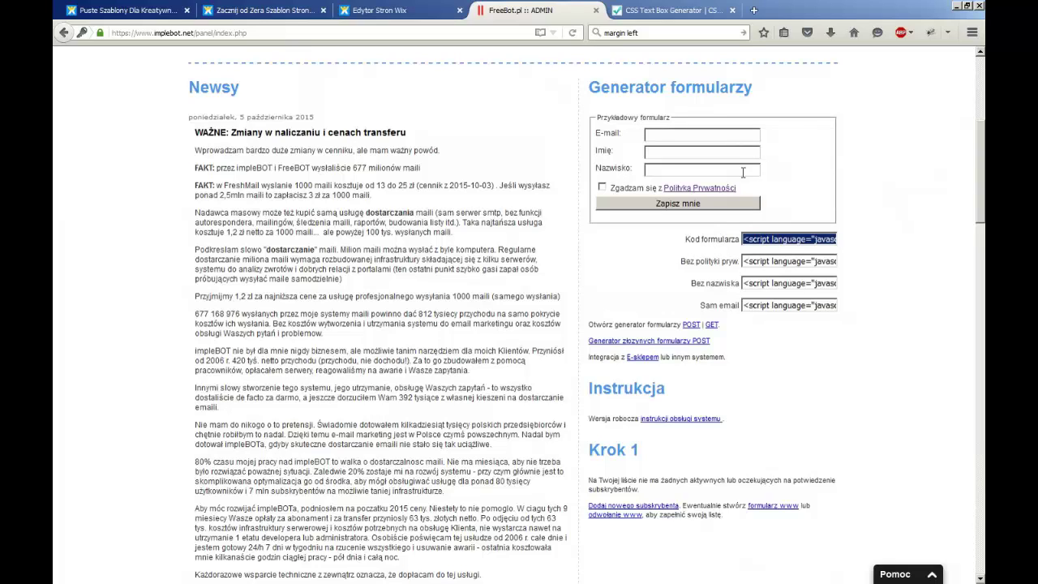
pyautogui.click(767, 305)
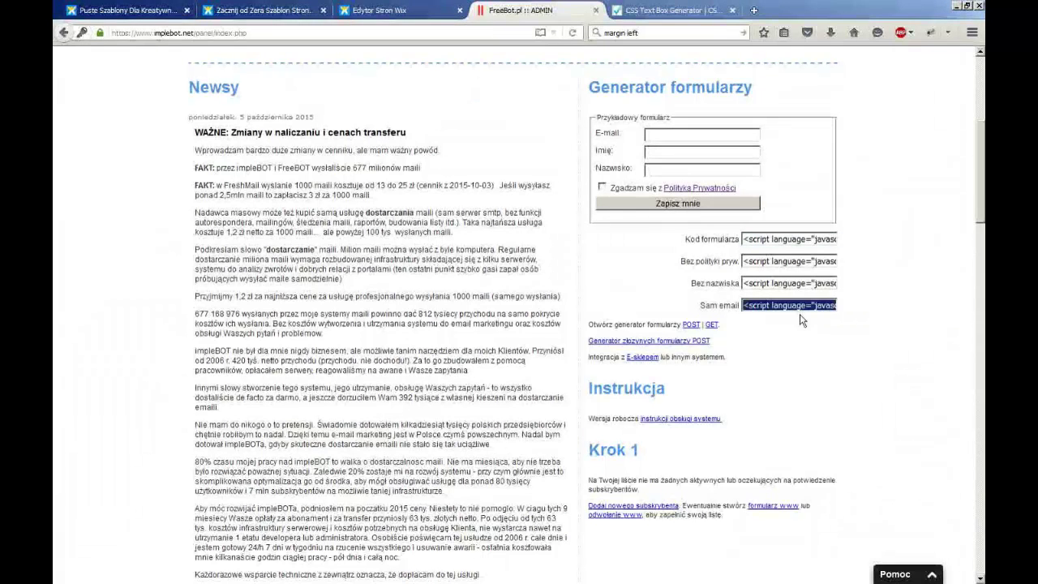
pyautogui.rightClick(771, 305)
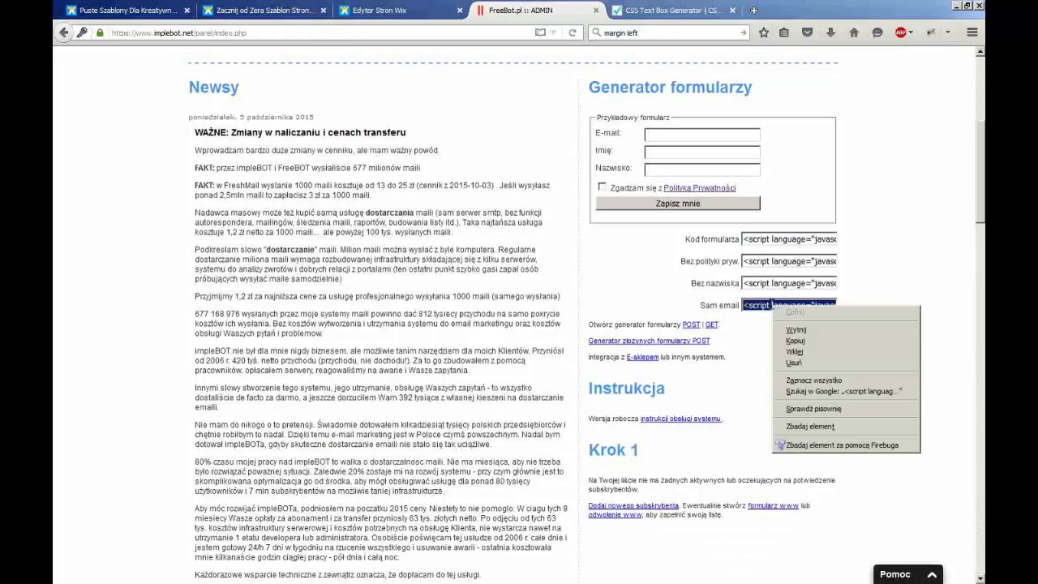
pyautogui.click(802, 345)
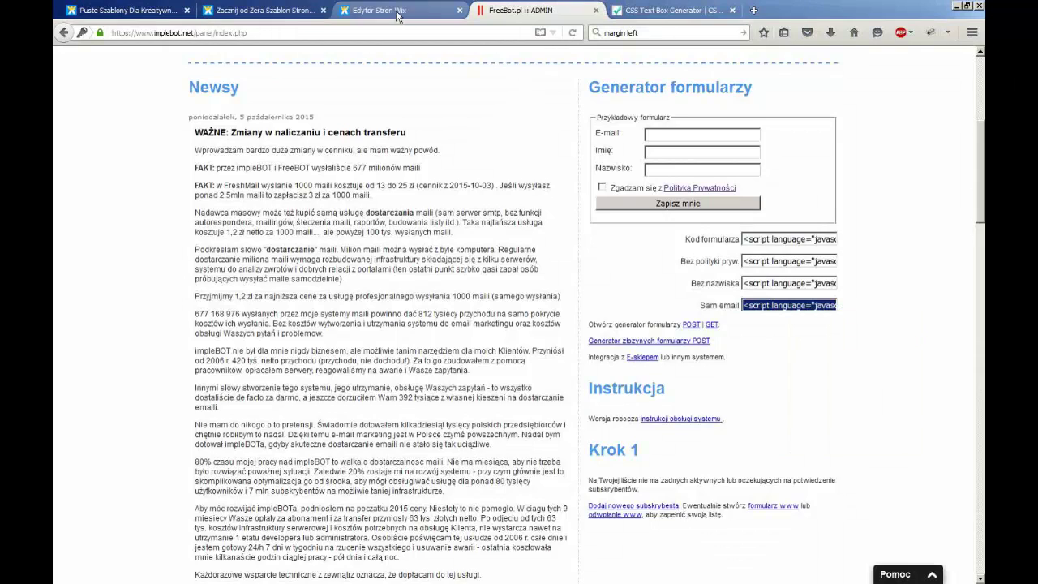
pyautogui.click(397, 11)
# Paste the Sam email signup code into the HTML box and apply it
pyautogui.rightClick(651, 433)
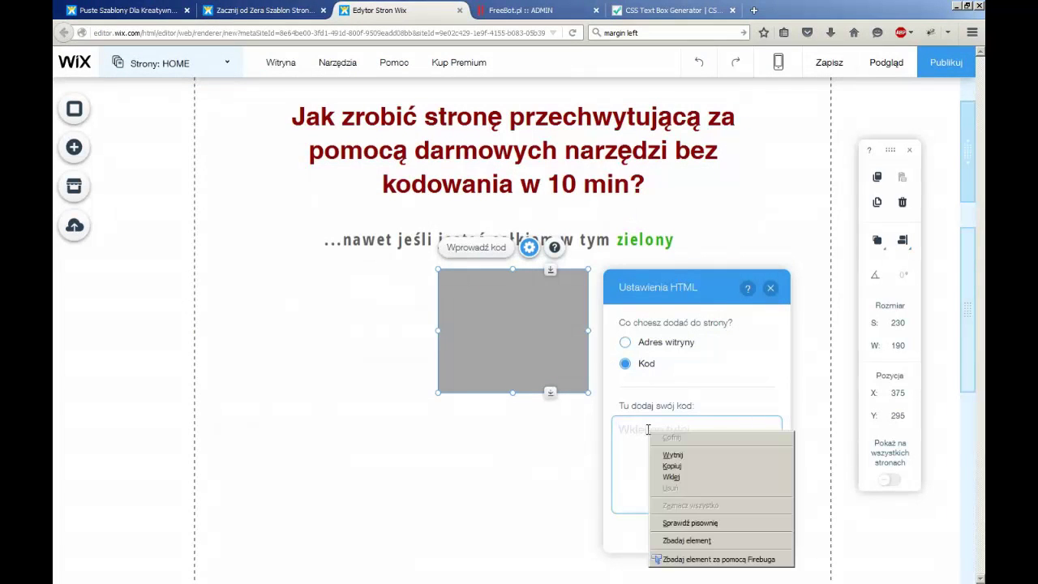
pyautogui.click(681, 476)
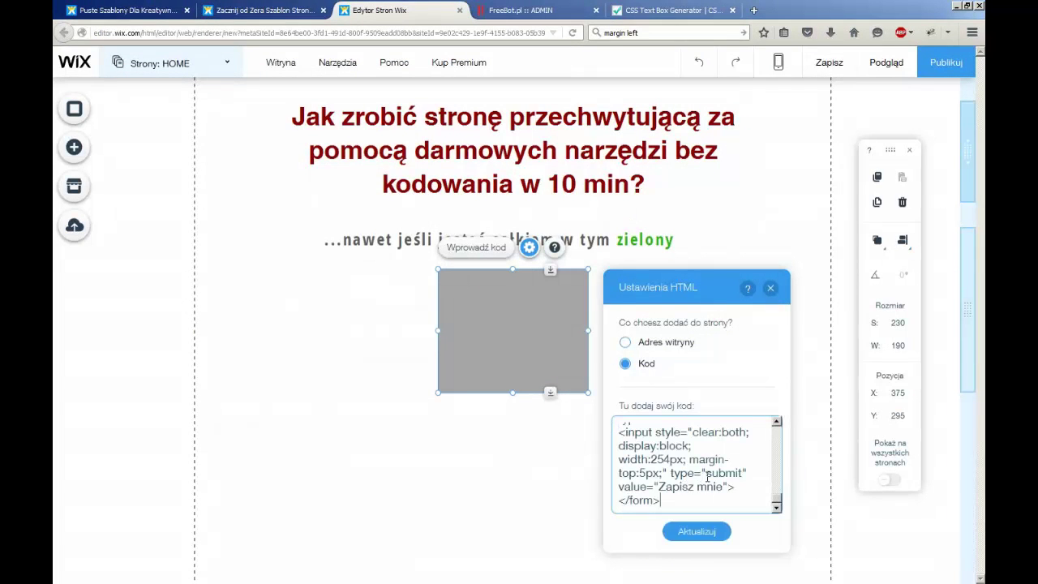
pyautogui.click(699, 533)
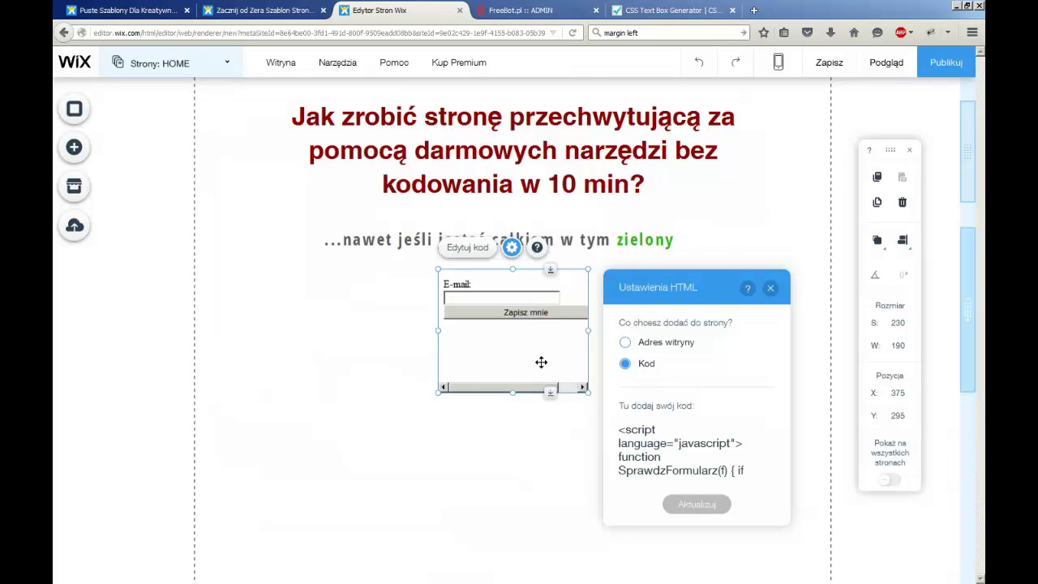
# Widen the form element to 277 and close the HTML settings
pyautogui.moveTo(589, 330); pyautogui.dragTo(620, 330)
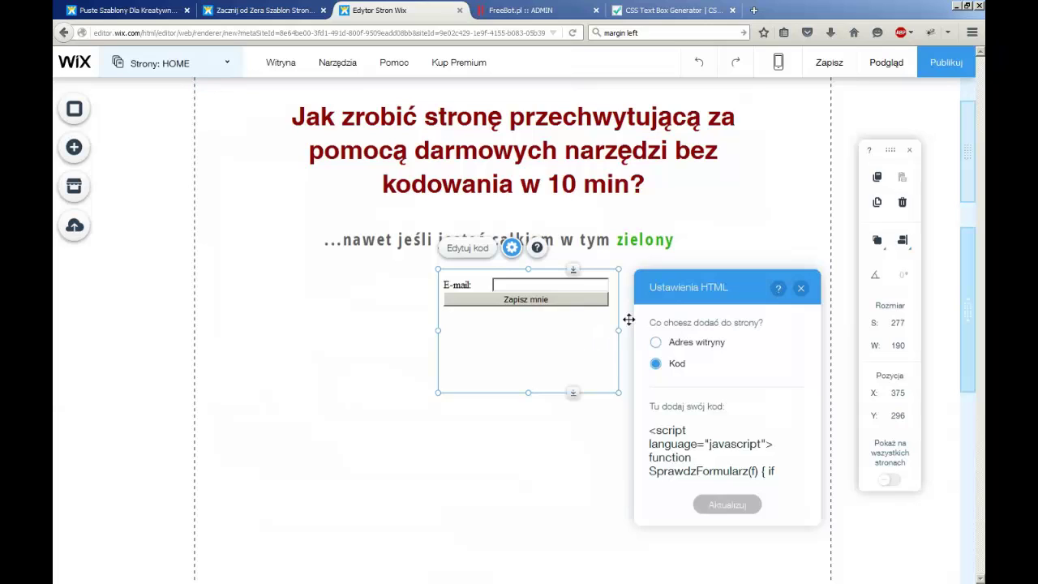
pyautogui.click(801, 288)
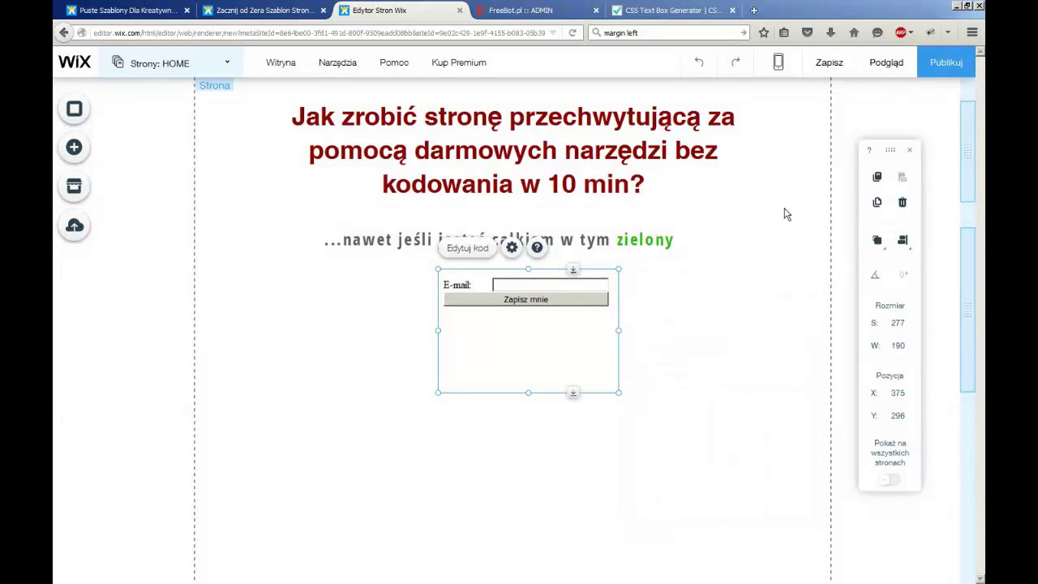
pyautogui.click(785, 214)
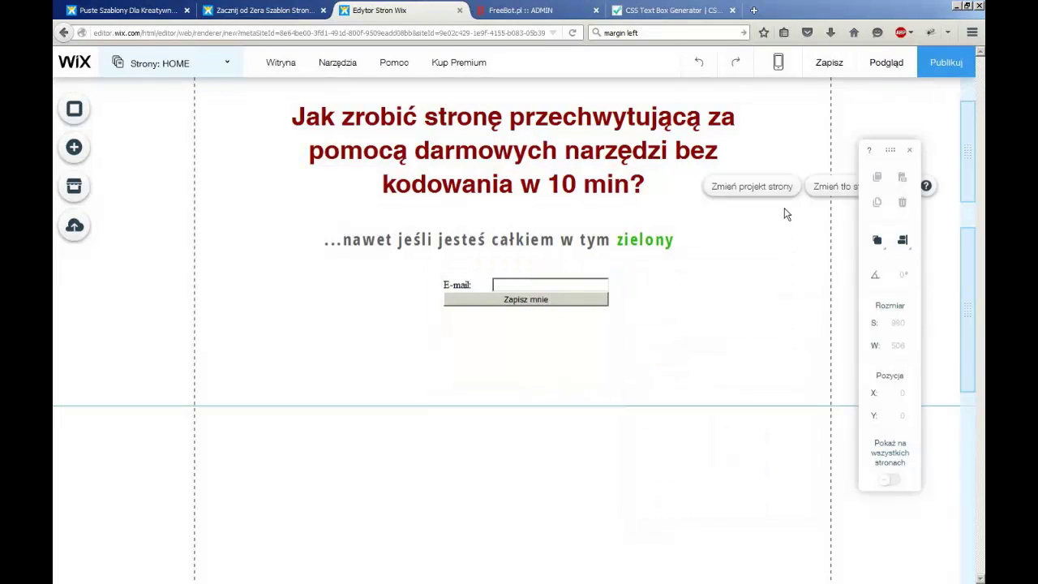
# Save the site with Zapisz and open the Podgląd preview
pyautogui.click(940, 64)
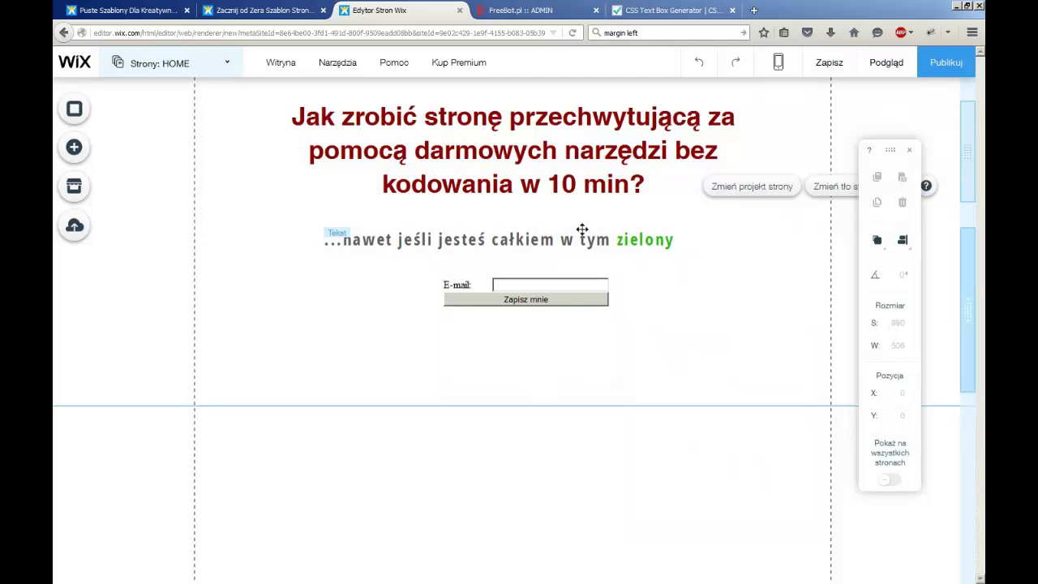
pyautogui.click(884, 63)
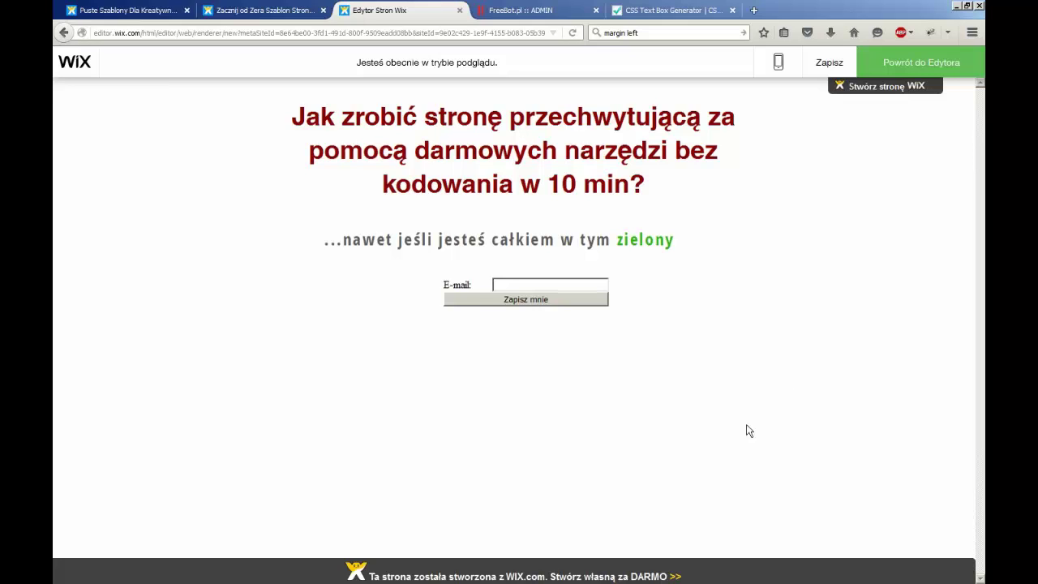
# Exit preview mode via 'Powrót do Edytora' back to editing HOME
pyautogui.moveTo(876, 93)
pyautogui.click(910, 64)
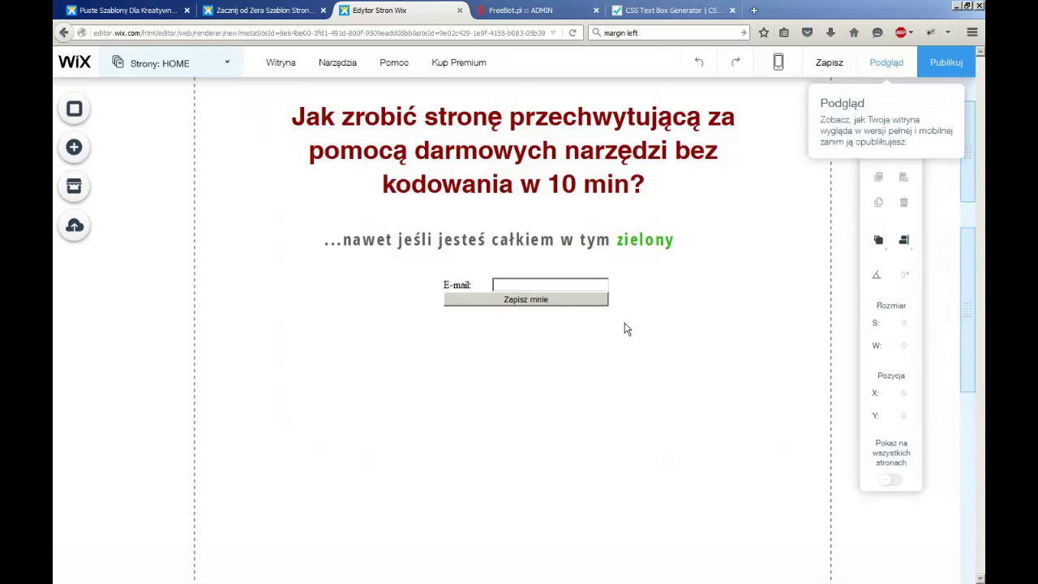
# Open the embedded form's HTML code and scroll to its 'Zapisz mnie' submit input
pyautogui.click(535, 301)
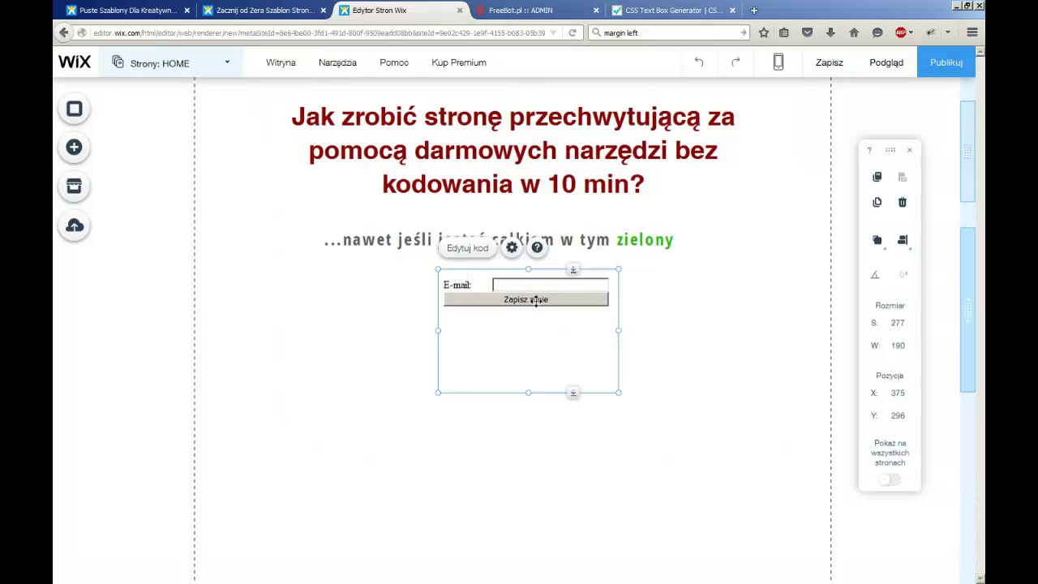
pyautogui.click(476, 250)
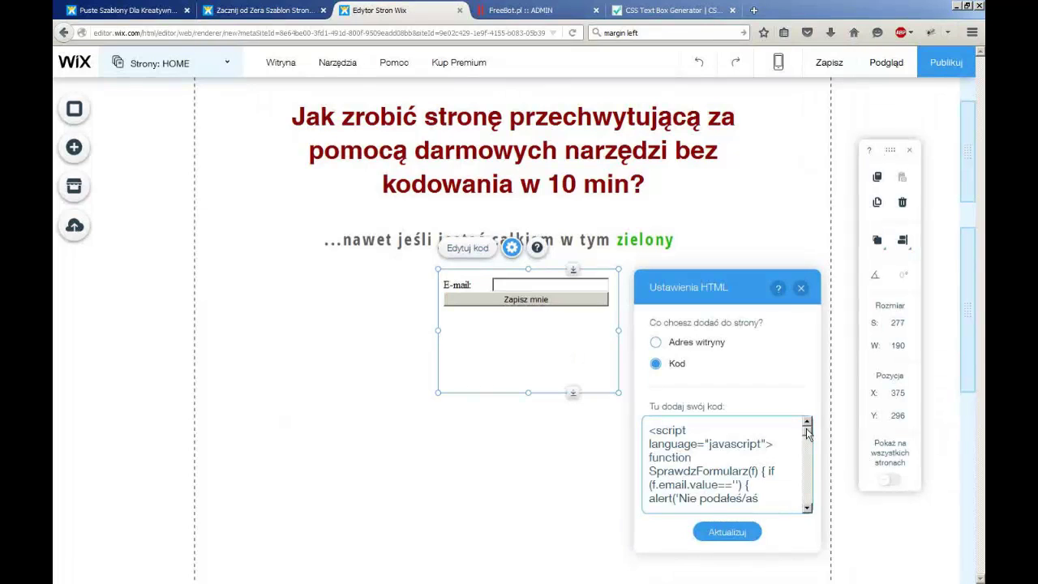
pyautogui.moveTo(808, 433); pyautogui.dragTo(808, 503)
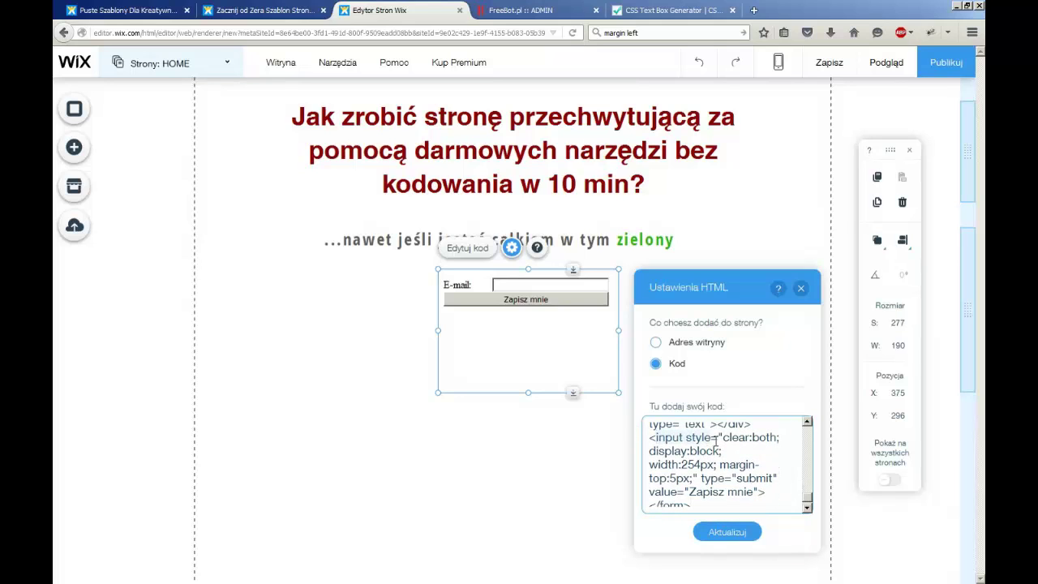
pyautogui.moveTo(809, 498); pyautogui.dragTo(809, 504)
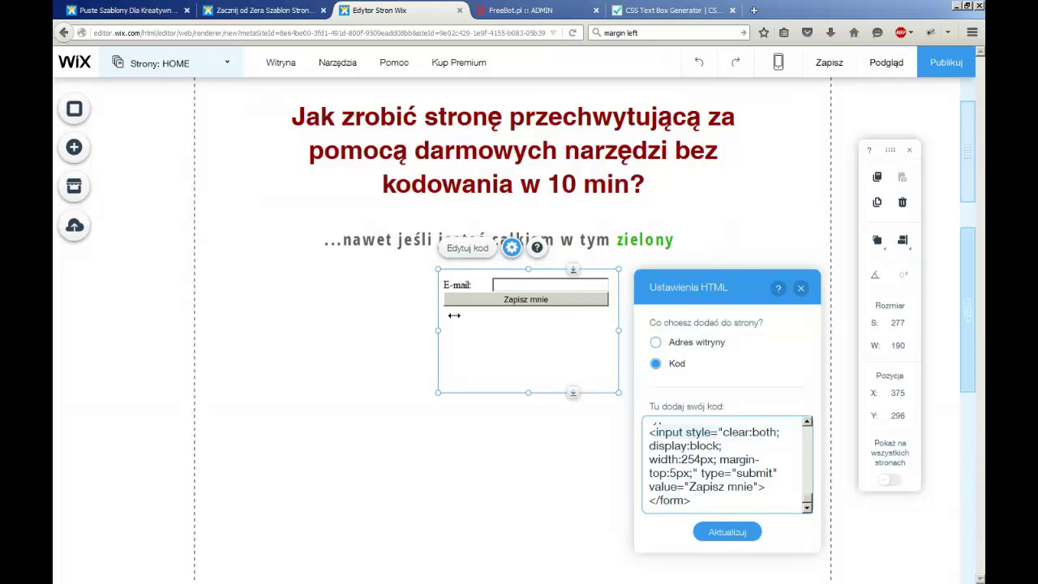
pyautogui.click(670, 14)
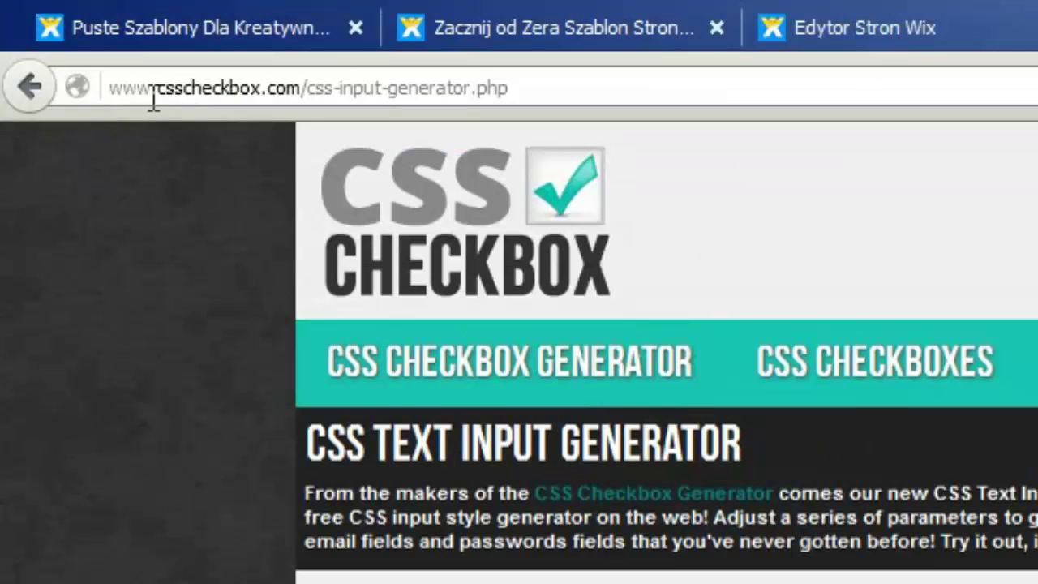
# Replace the demo box text with 'Zapisz Się' and set Text Align to Center
pyautogui.moveTo(109, 34); pyautogui.dragTo(150, 36)
pyautogui.moveTo(258, 100); pyautogui.dragTo(556, 104)
pyautogui.click(568, 91)
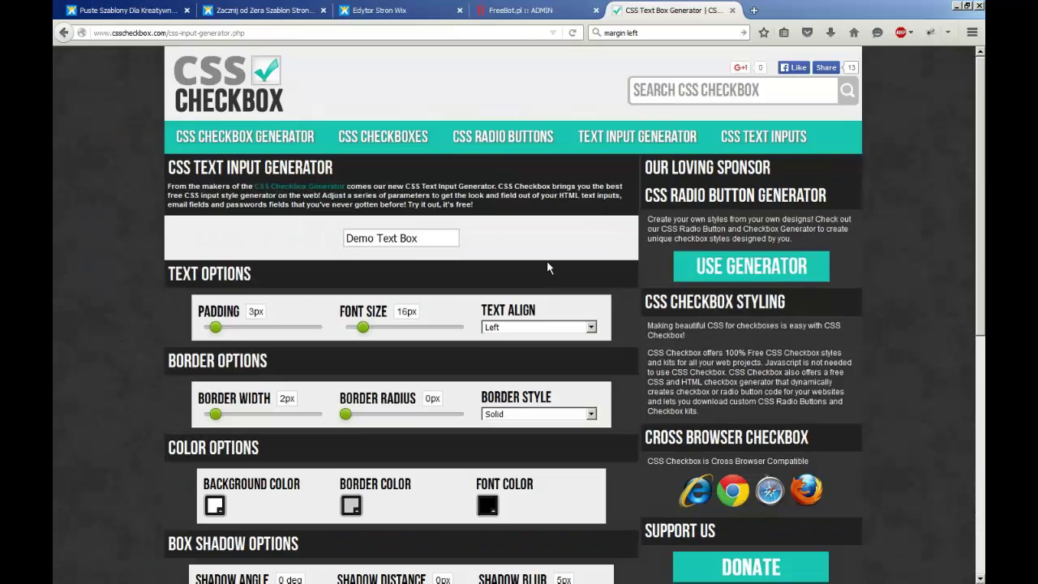
pyautogui.moveTo(445, 238); pyautogui.dragTo(276, 238)
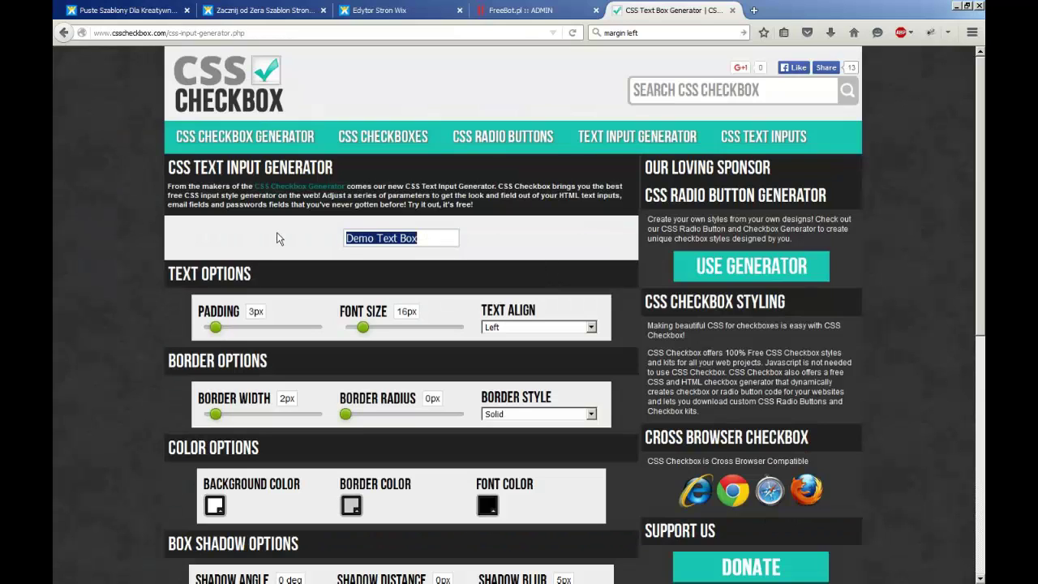
pyautogui.write('Zapisz Się')
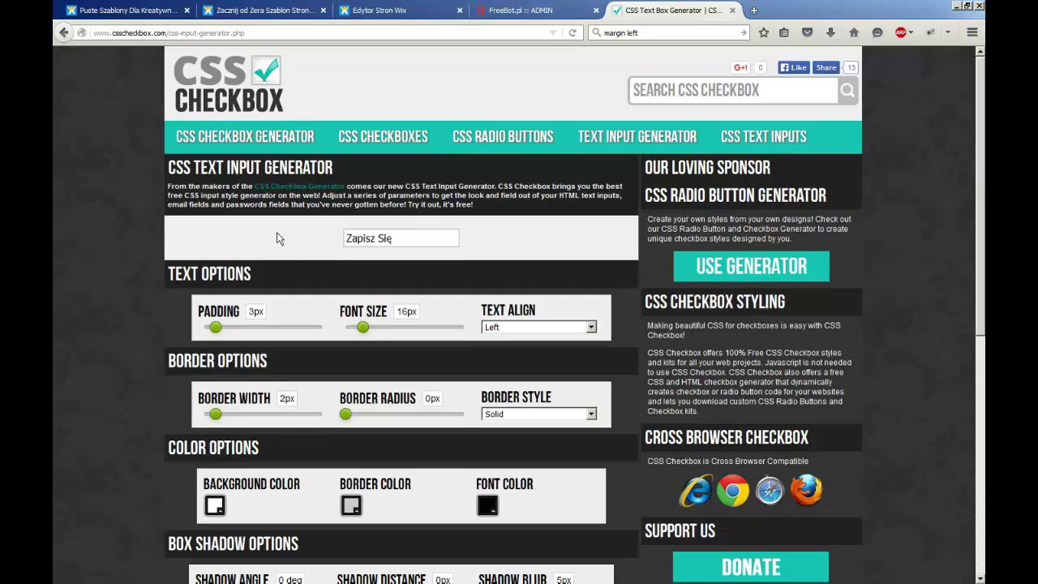
pyautogui.click(592, 327)
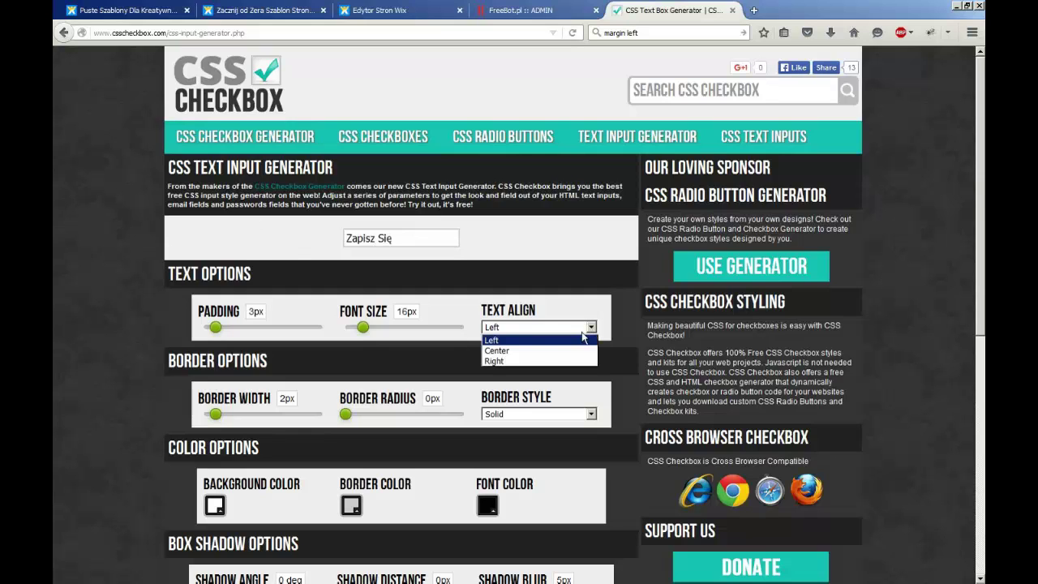
pyautogui.click(515, 350)
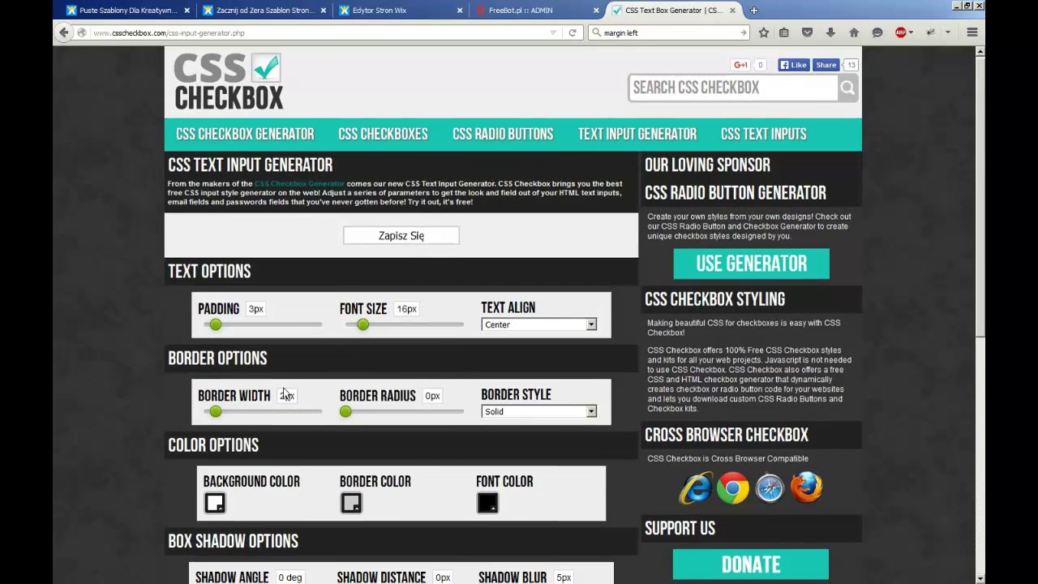
# Give the Zapisz Się demo box a deep orange background and near-white font colour
pyautogui.scroll(-2, 302, 365)
pyautogui.click(216, 432)
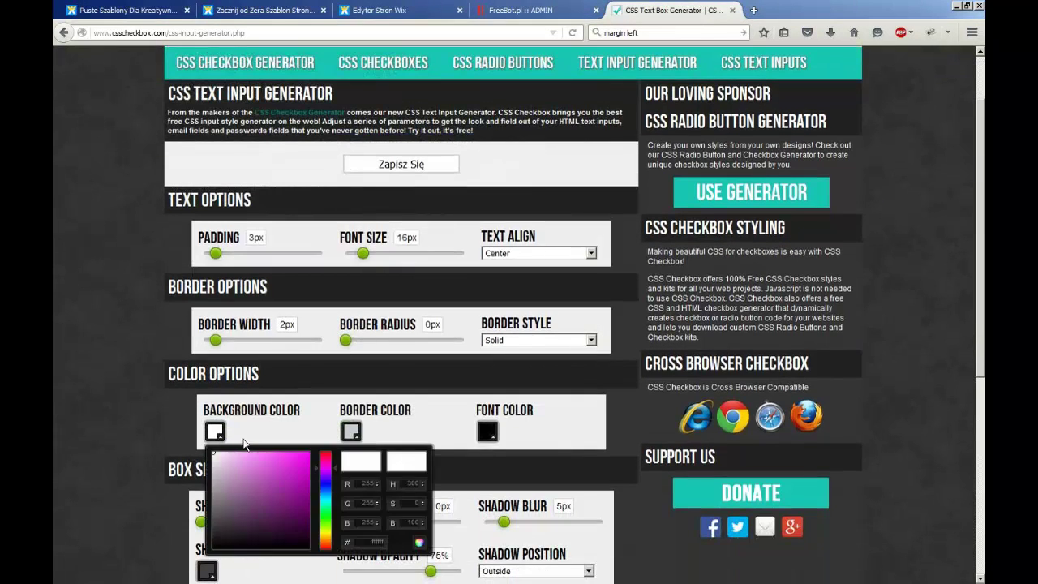
pyautogui.moveTo(326, 473); pyautogui.dragTo(328, 542)
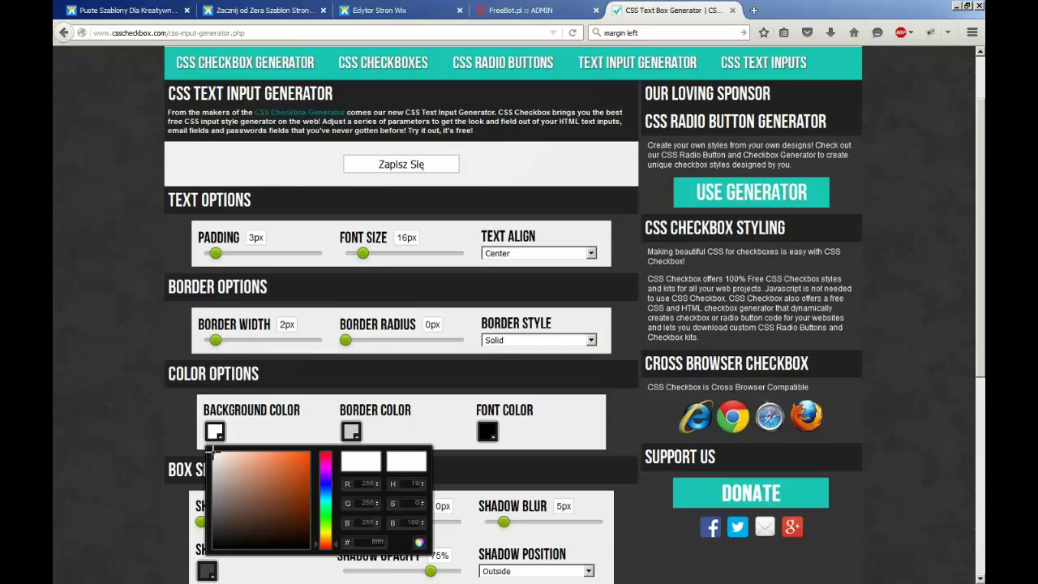
pyautogui.moveTo(268, 462); pyautogui.dragTo(298, 462)
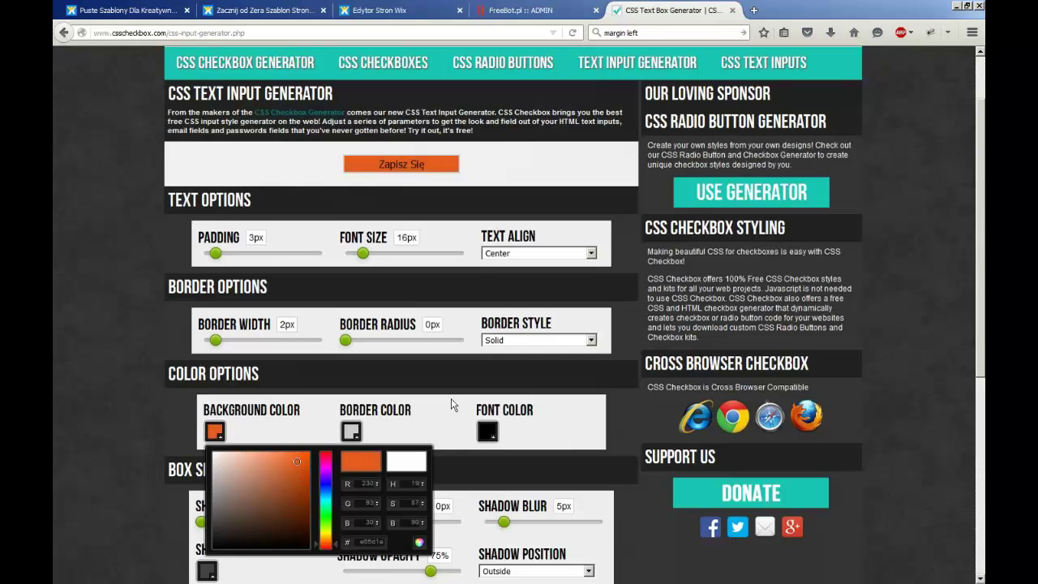
pyautogui.click(487, 431)
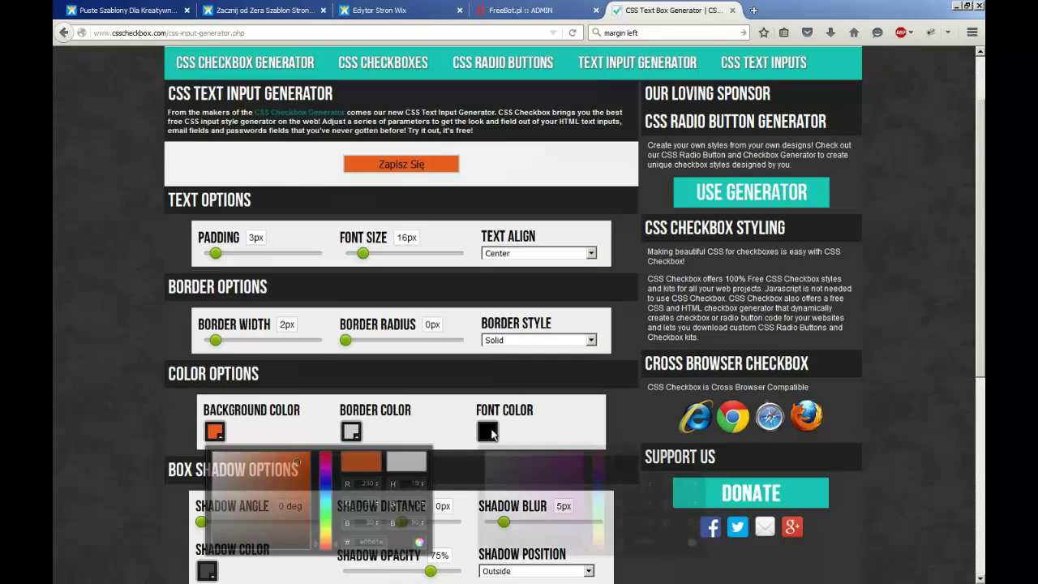
pyautogui.click(487, 454)
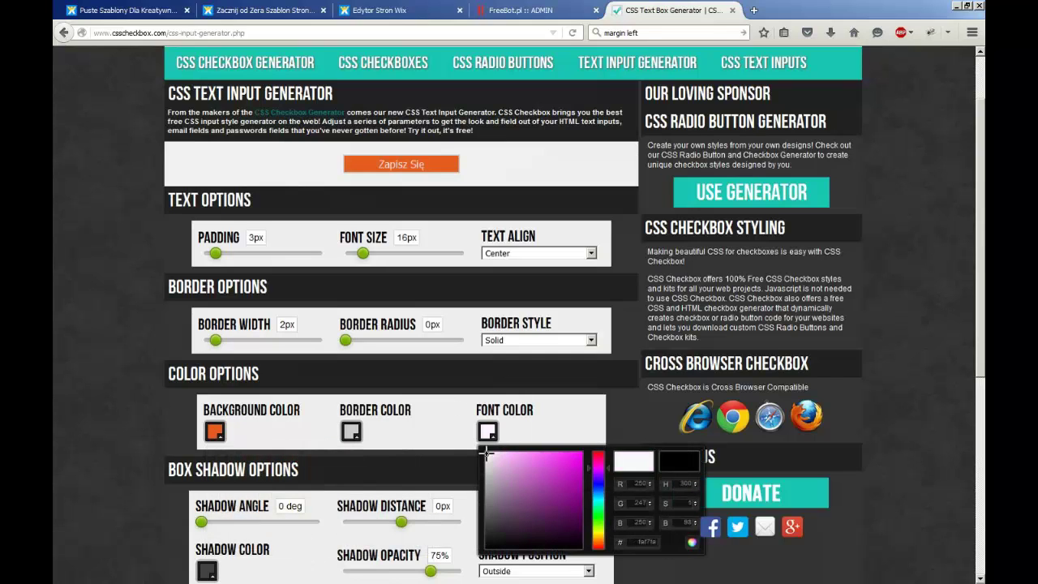
pyautogui.moveTo(486, 454); pyautogui.dragTo(489, 460)
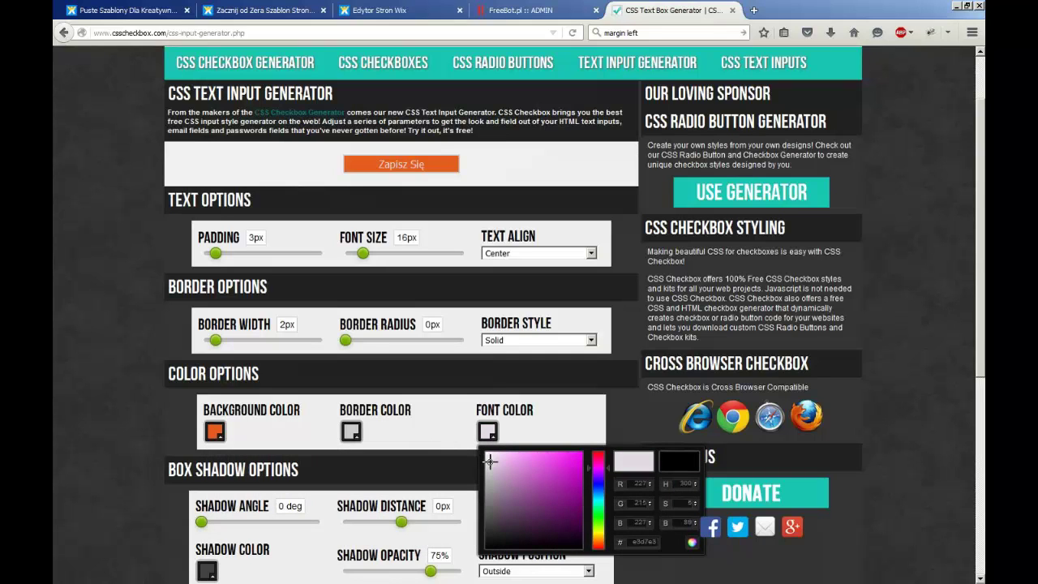
pyautogui.click(620, 415)
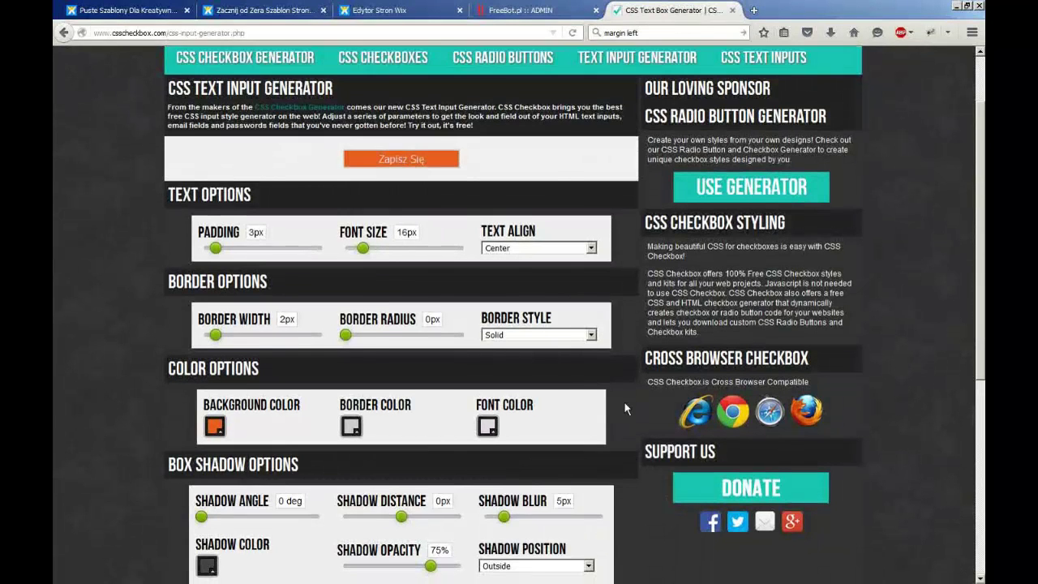
# Set the box's font weight to Bold, accept the terms and download the kit
pyautogui.scroll(-2, 624, 406)
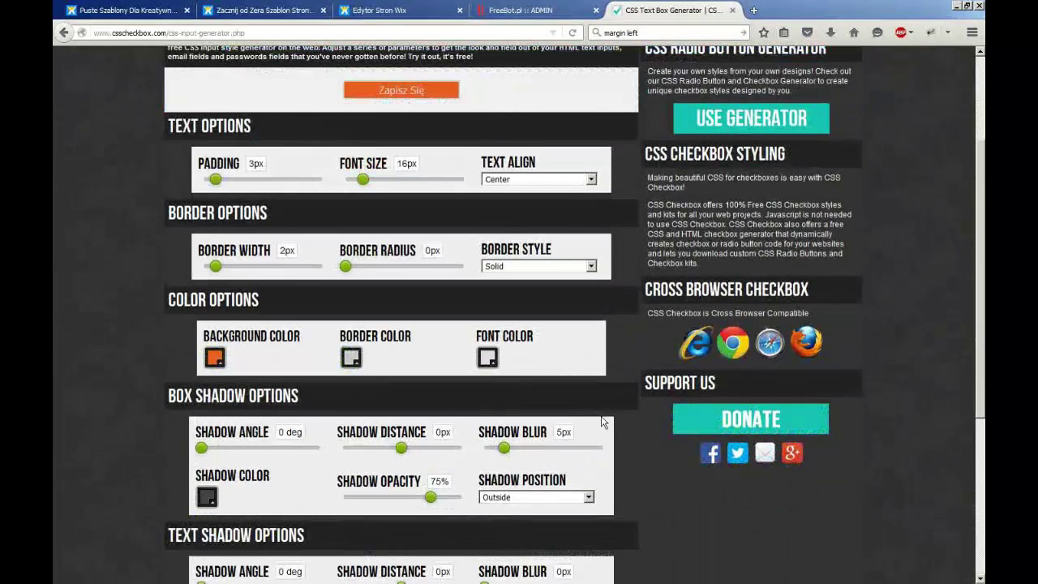
pyautogui.scroll(-5, 619, 414)
pyautogui.scroll(-2, 613, 420)
pyautogui.scroll(2, 613, 420)
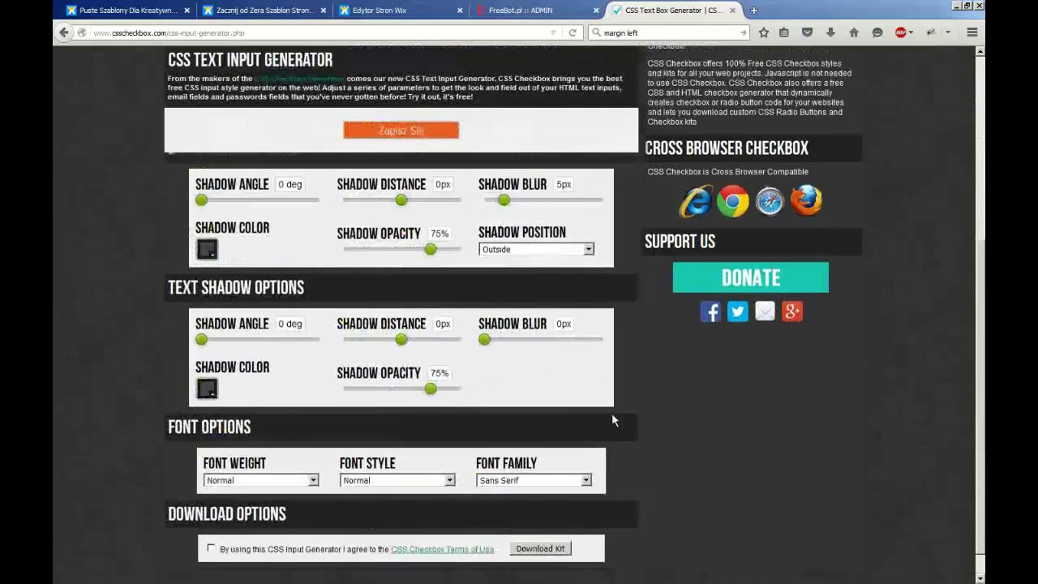
pyautogui.scroll(-2, 613, 420)
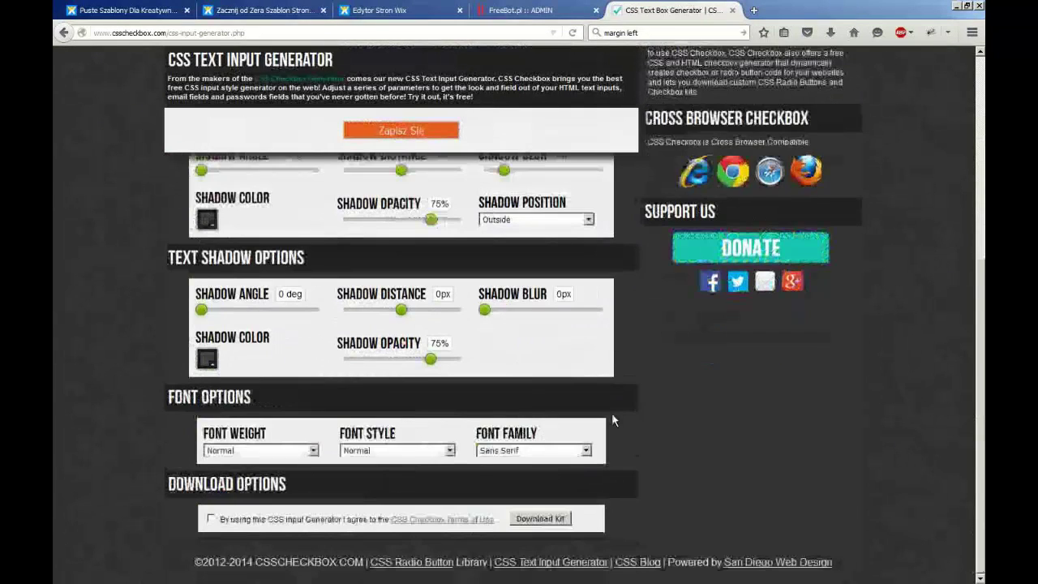
pyautogui.click(313, 451)
pyautogui.click(293, 476)
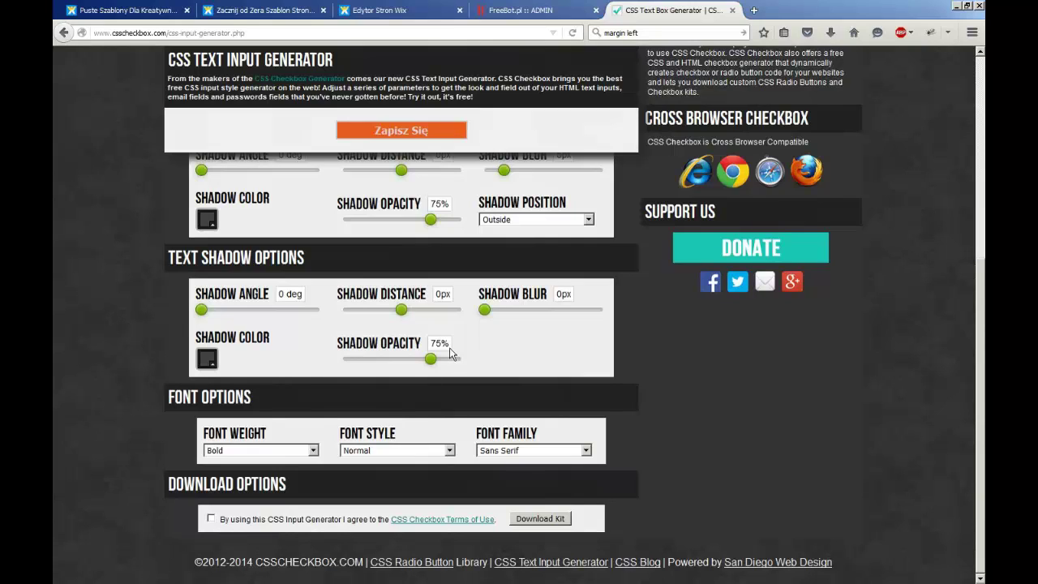
pyautogui.click(211, 518)
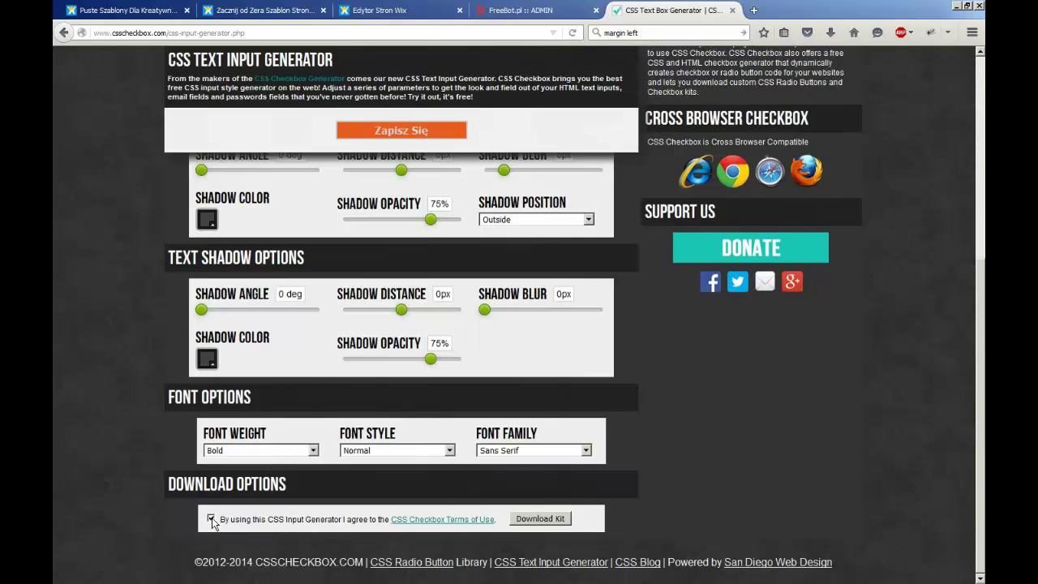
pyautogui.click(544, 520)
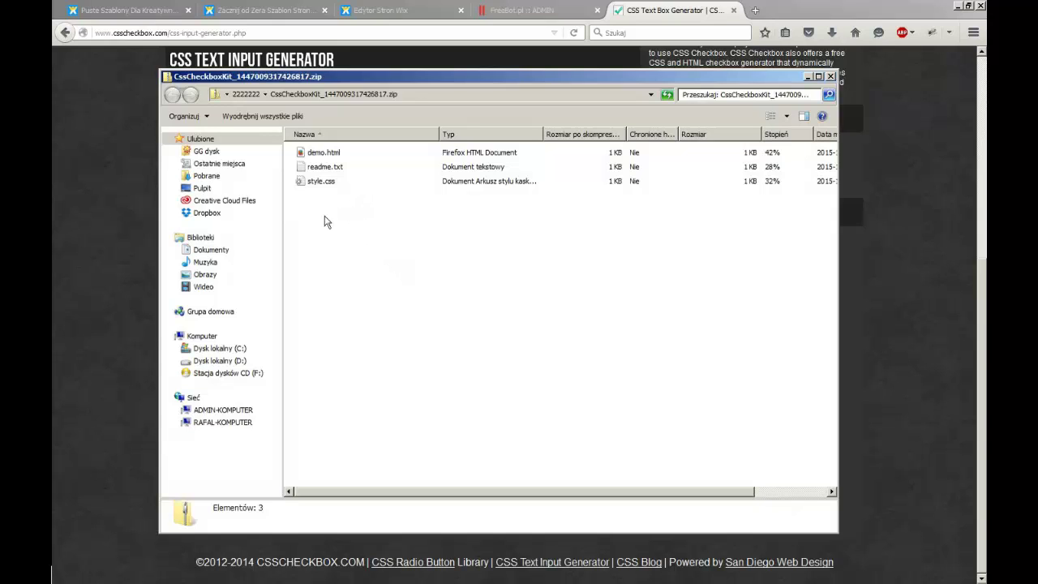
# Open the kit's style.css as plain text in Notepad
pyautogui.click(320, 183)
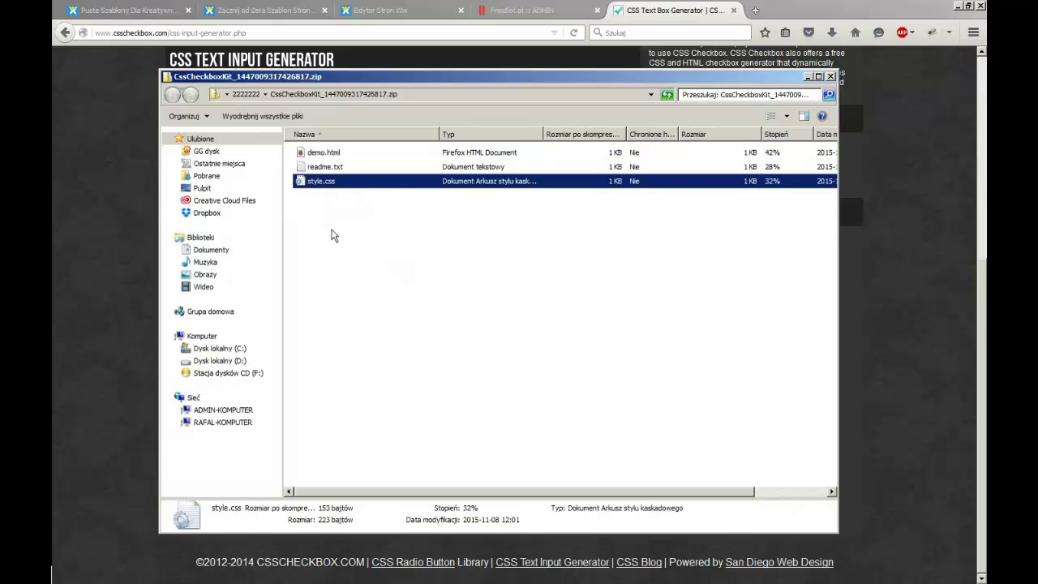
pyautogui.click(317, 197)
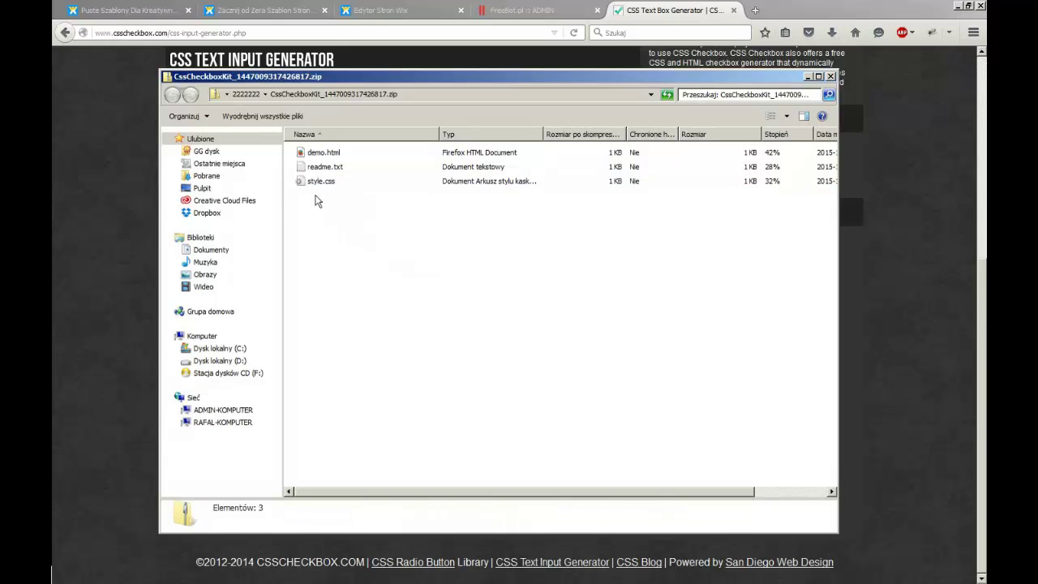
pyautogui.doubleClick(318, 182)
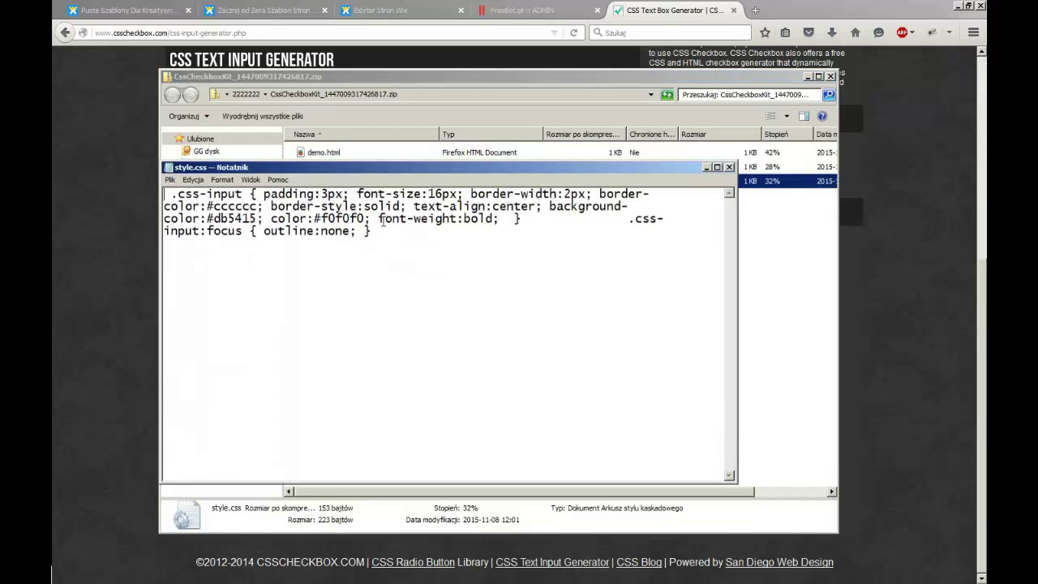
pyautogui.moveTo(415, 169); pyautogui.dragTo(466, 153)
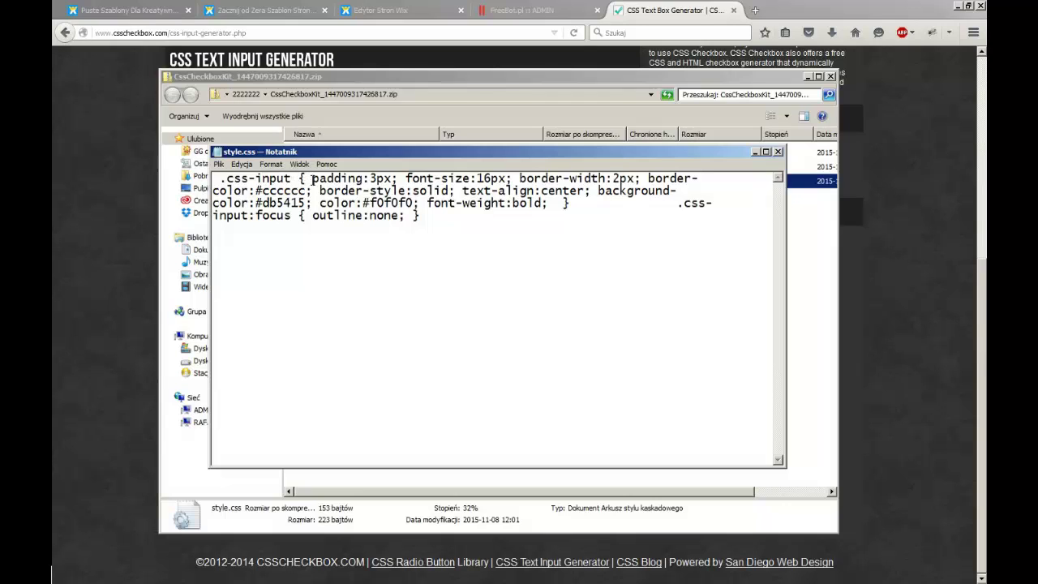
# Copy the .css-input declarations from padding through the bold font weight
pyautogui.moveTo(312, 178); pyautogui.dragTo(549, 204)
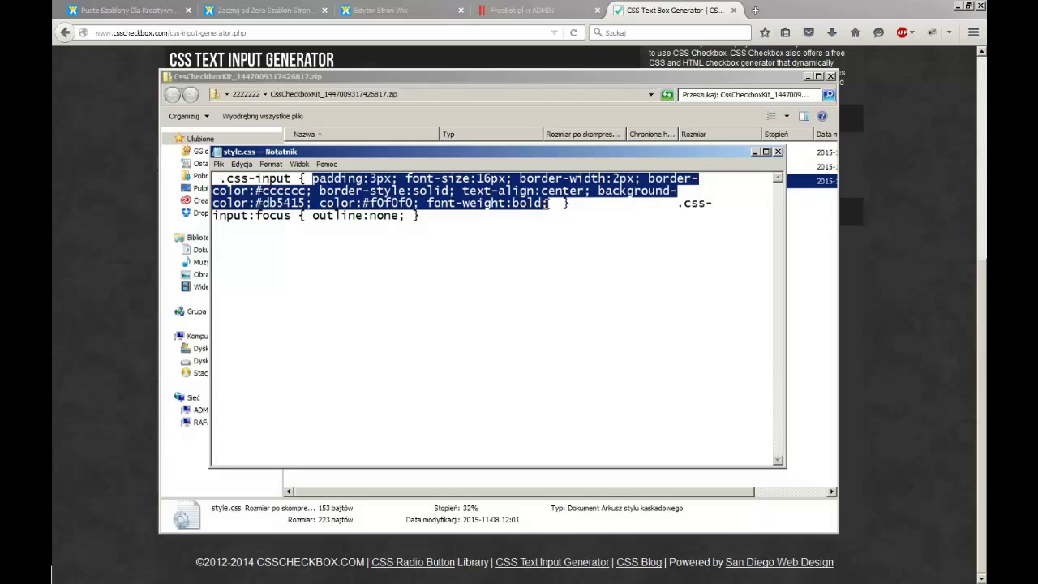
pyautogui.rightClick(501, 193)
pyautogui.click(535, 228)
pyautogui.click(400, 11)
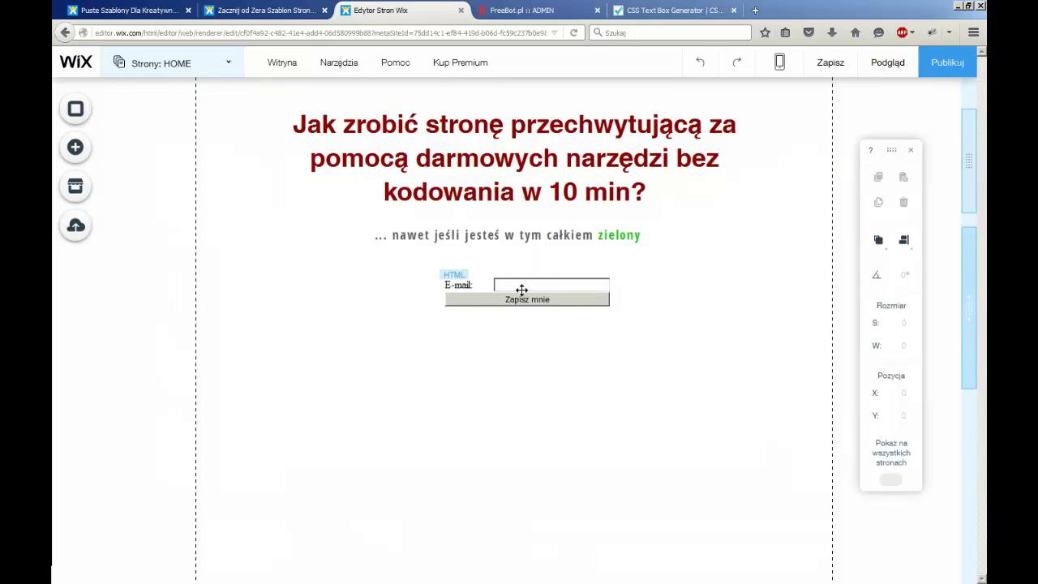
# Paste the copied CSS into the signup form's HTML code and apply it to the Zapisz mnie button
pyautogui.click(506, 285)
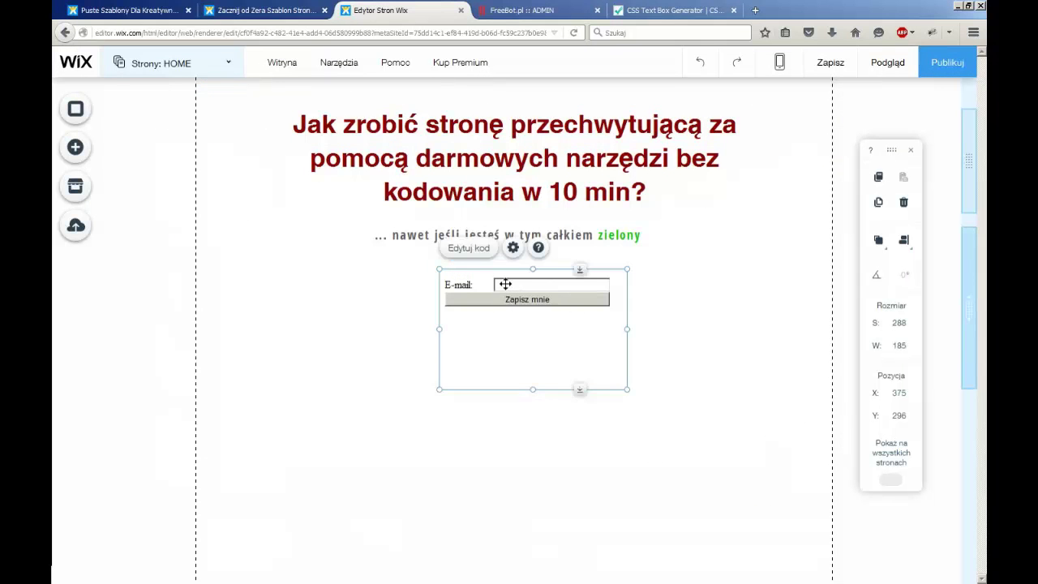
pyautogui.click(476, 251)
pyautogui.click(802, 435)
pyautogui.hotkey('ctrl', 'v')
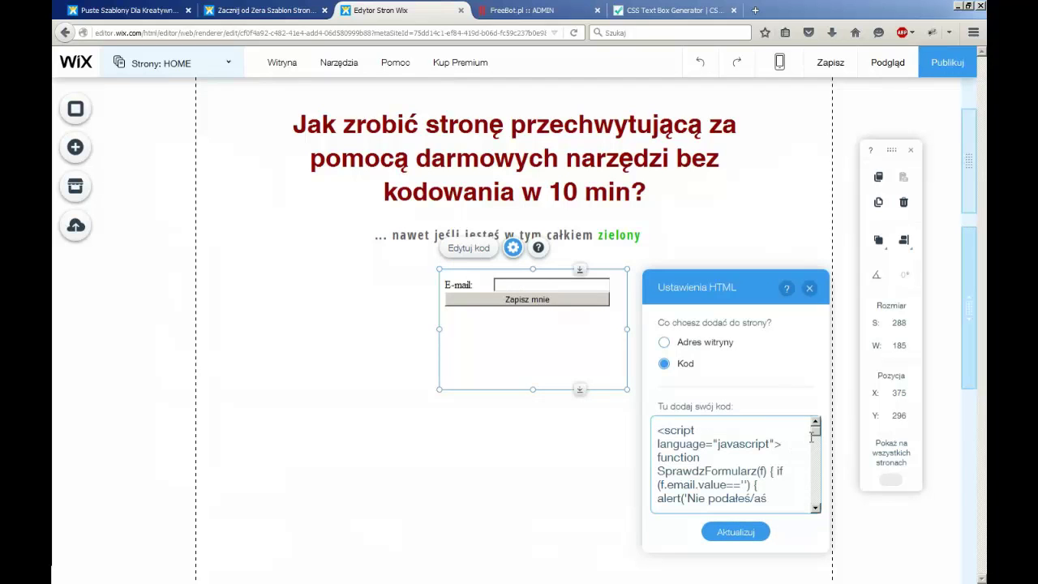
pyautogui.moveTo(816, 436); pyautogui.dragTo(817, 504)
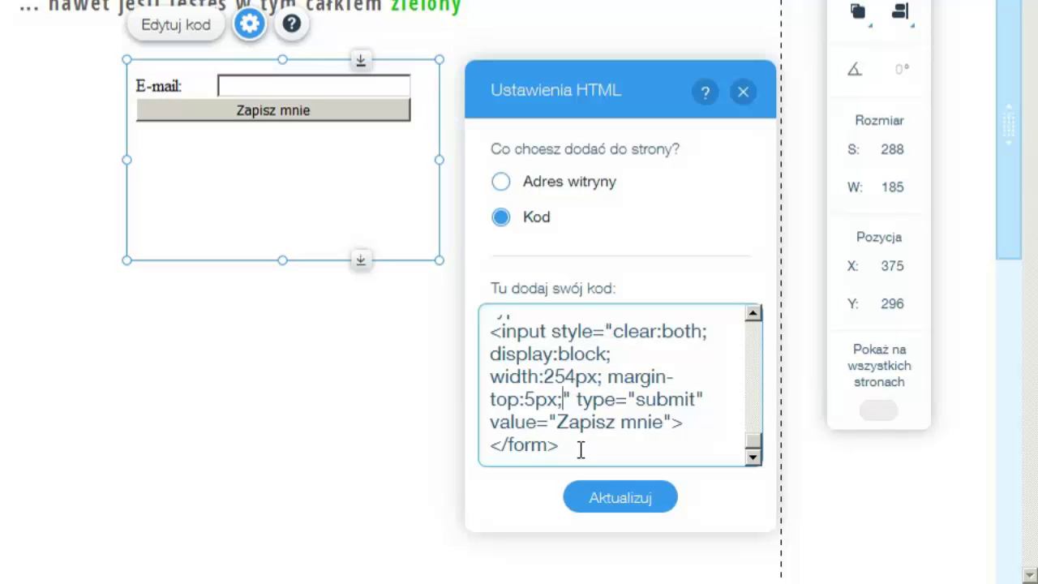
pyautogui.scroll(3, 577, 450)
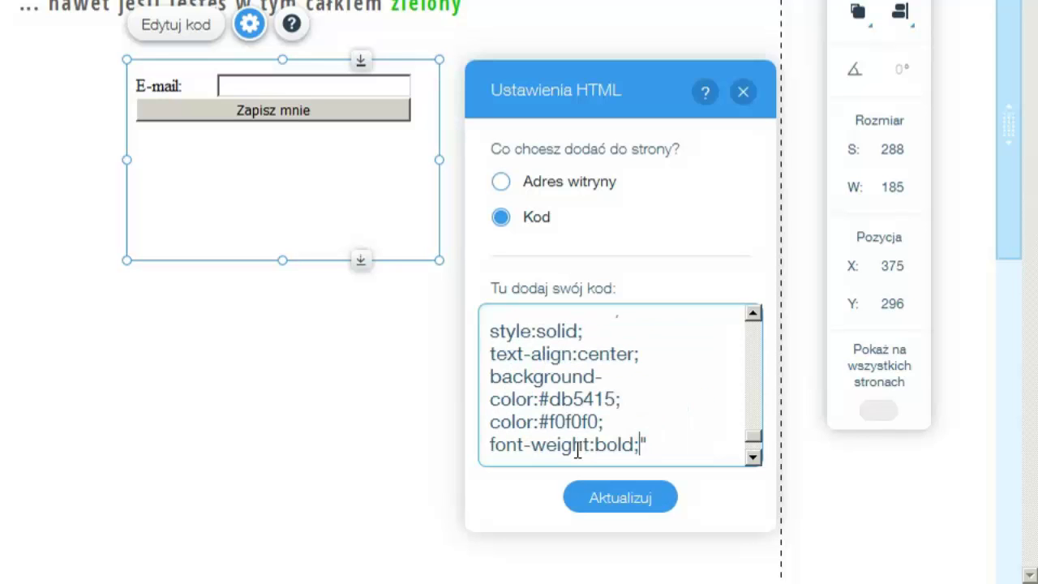
pyautogui.click(638, 498)
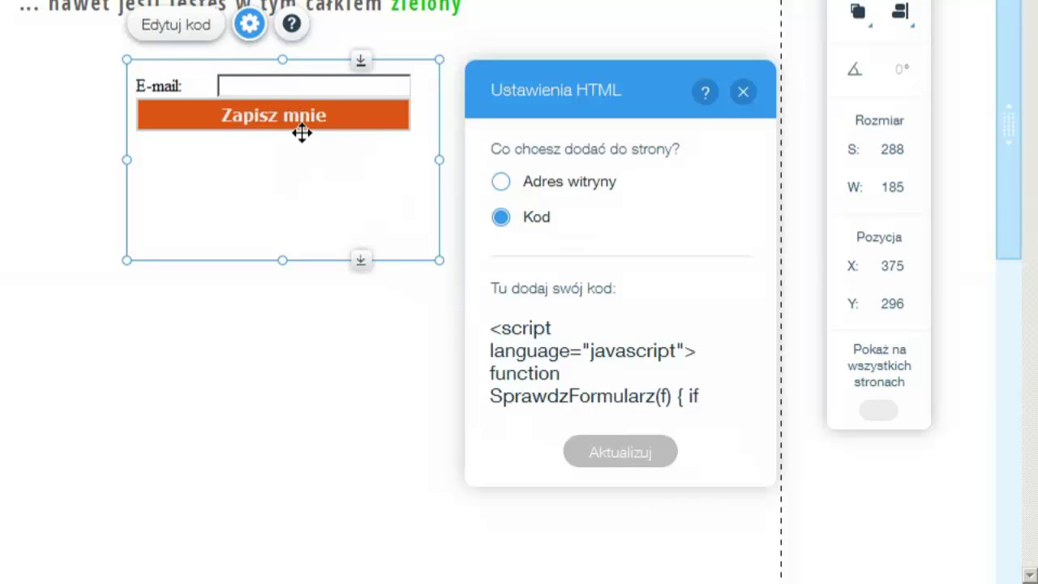
pyautogui.click(695, 378)
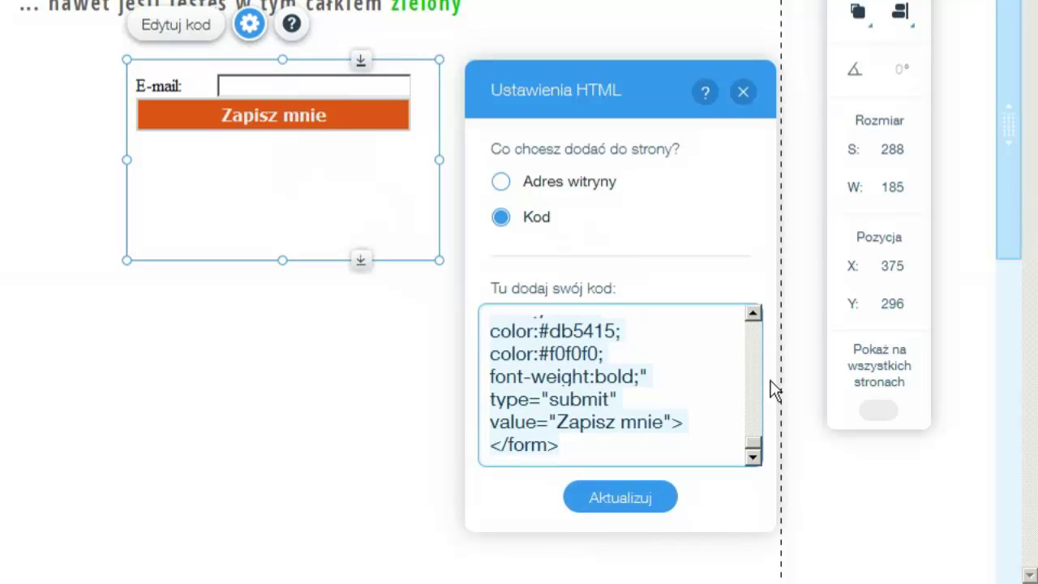
pyautogui.moveTo(753, 451); pyautogui.dragTo(759, 421)
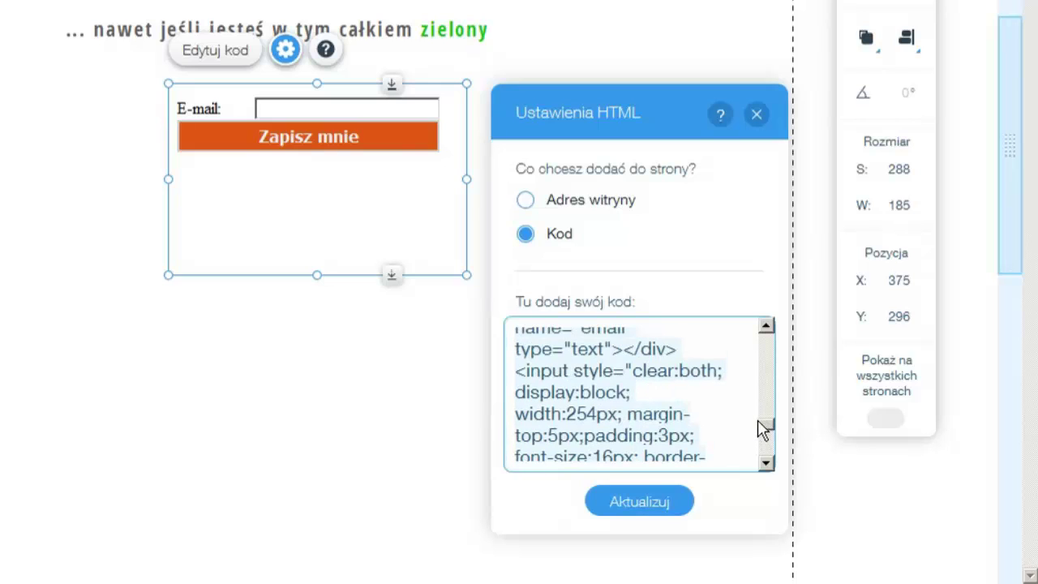
# Delete display:block; from the button's style and apply the form code
pyautogui.click(580, 393)
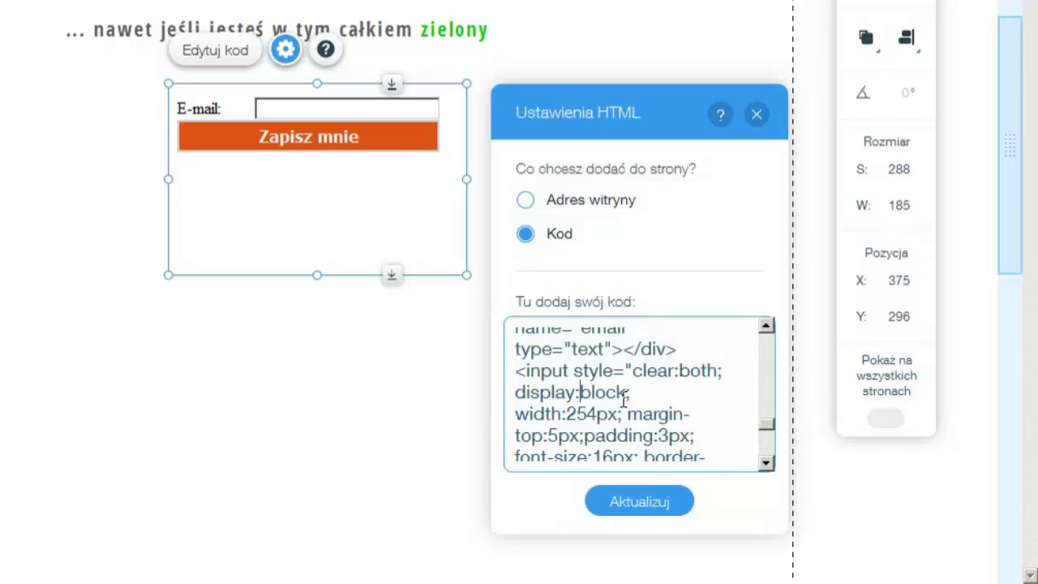
pyautogui.moveTo(630, 392); pyautogui.dragTo(512, 392)
pyautogui.press('BackSpace')
pyautogui.click(625, 497)
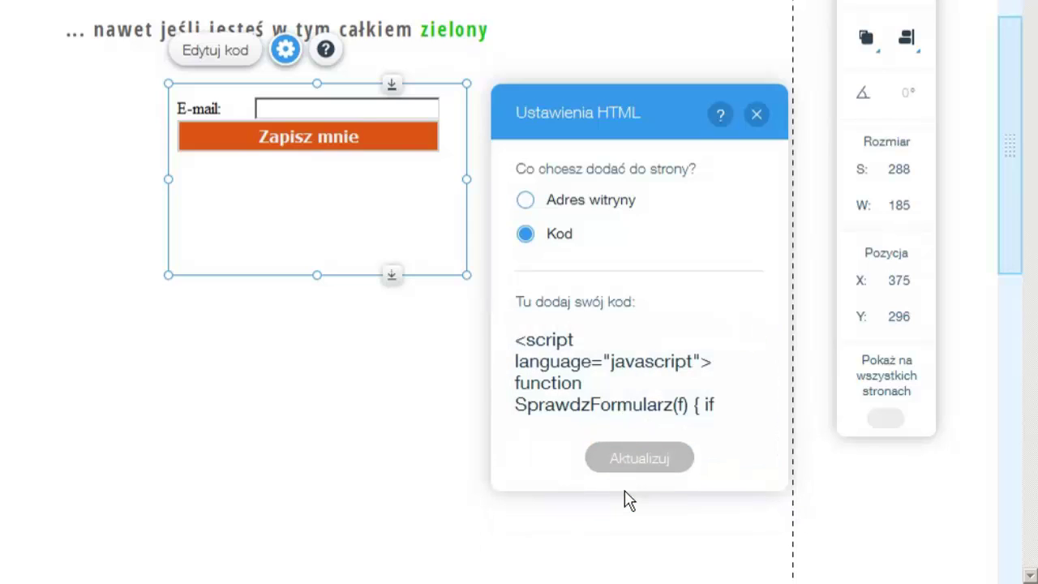
# Change the button's margin-top from 5px to 10px, apply it and deselect the form
pyautogui.click(663, 388)
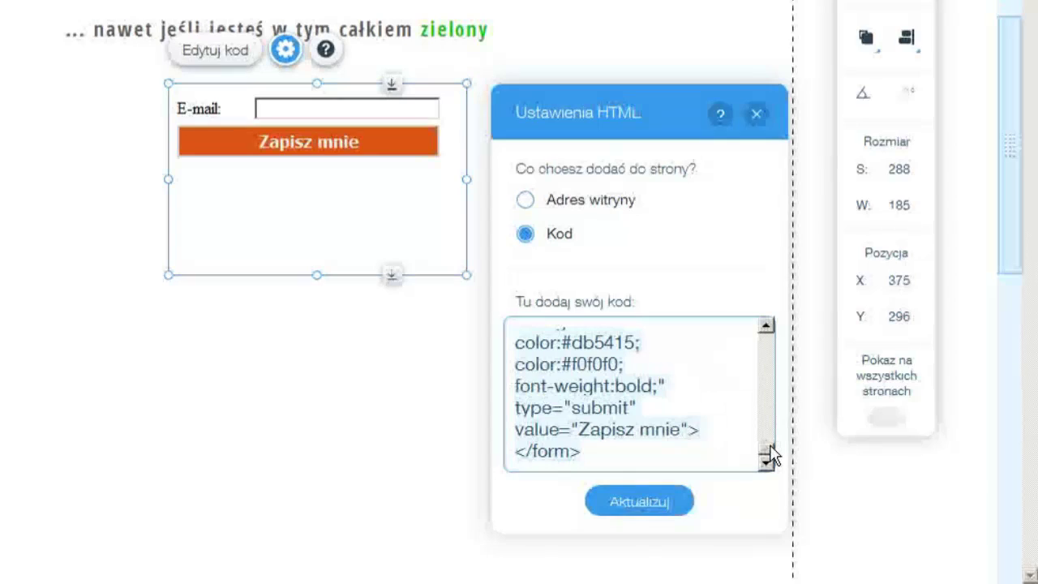
pyautogui.click(692, 427)
pyautogui.moveTo(764, 444); pyautogui.dragTo(756, 423)
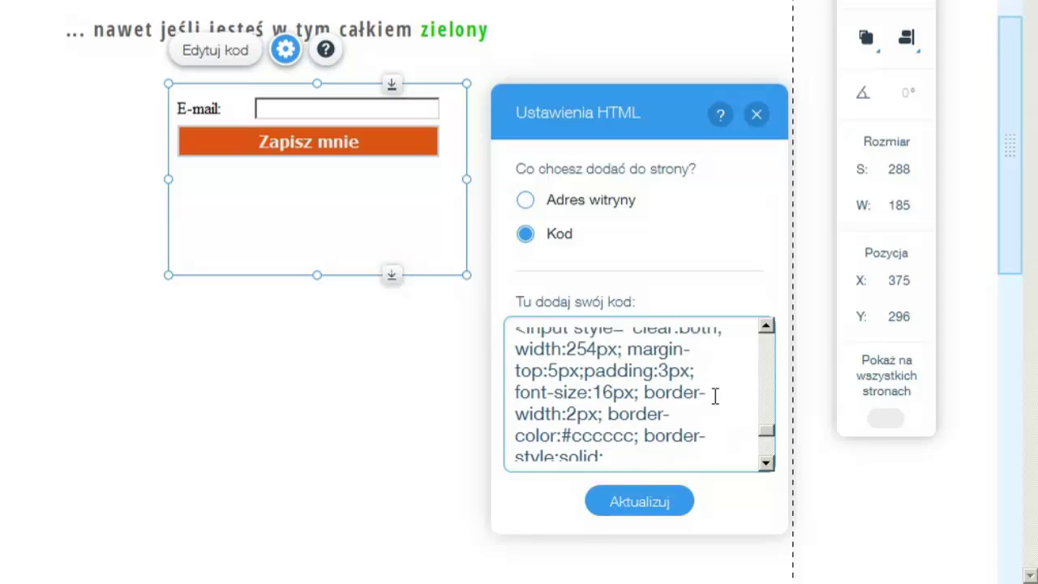
pyautogui.click(558, 372)
pyautogui.press('BackSpace')
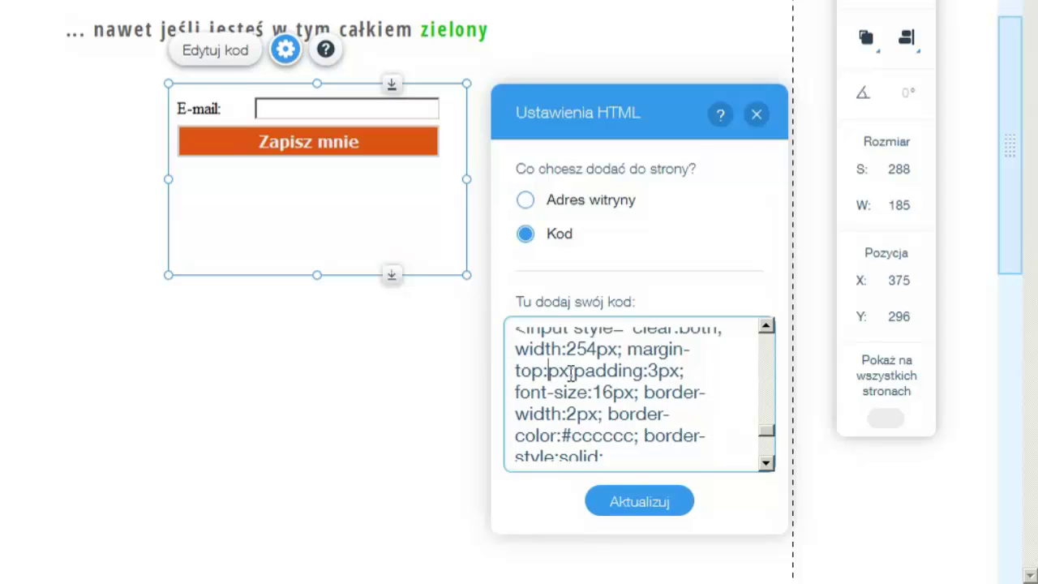
pyautogui.write('10')
pyautogui.click(626, 503)
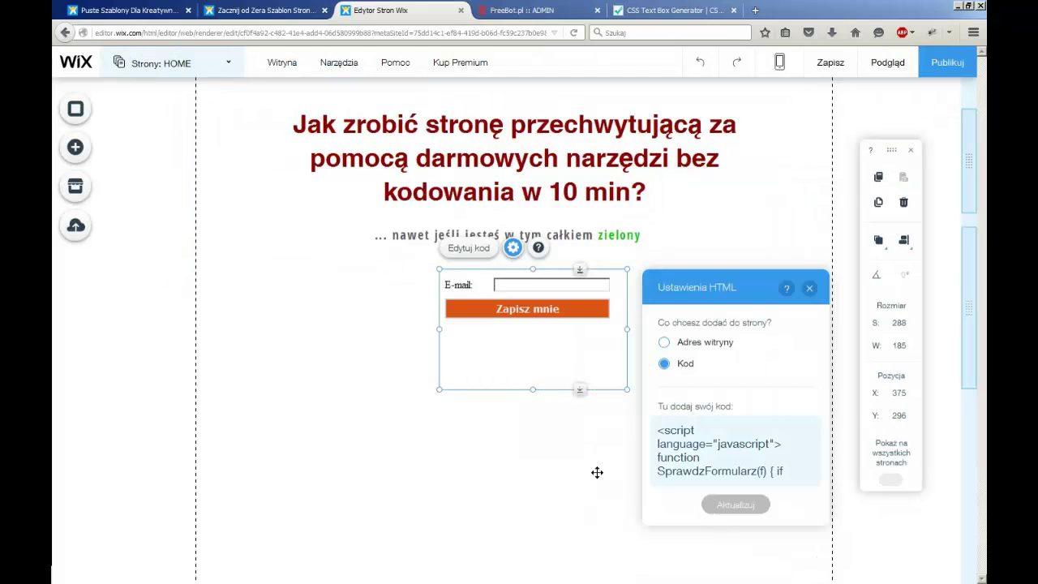
pyautogui.click(740, 226)
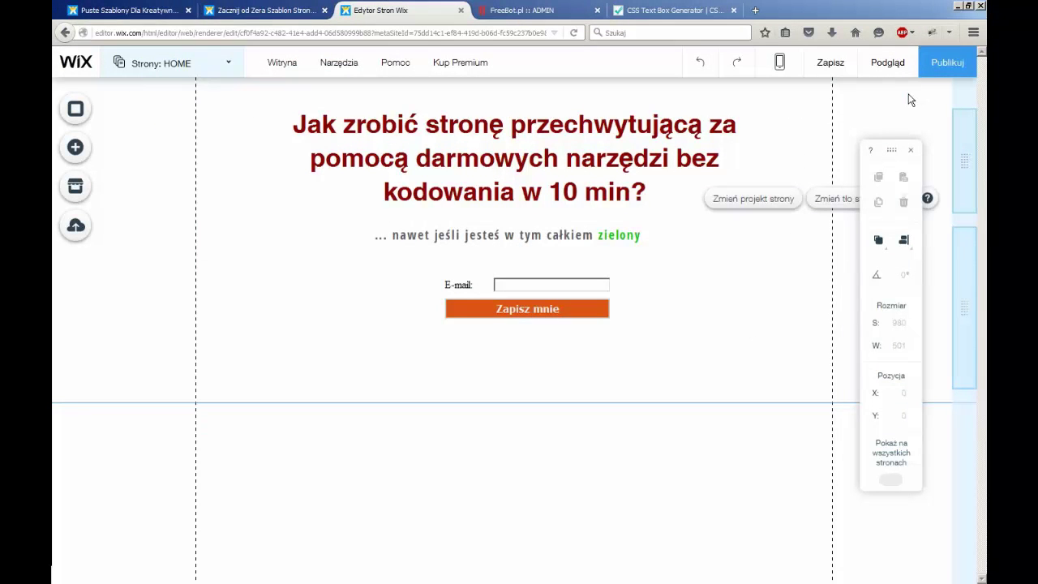
# Preview the capture page, return to the editor, save the changes and publish the site
pyautogui.click(888, 63)
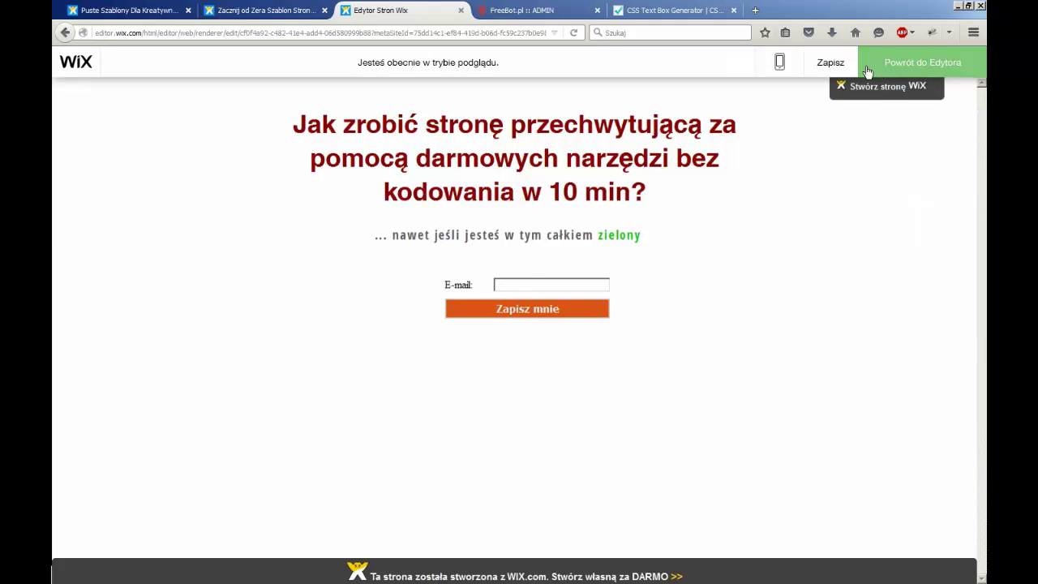
pyautogui.moveTo(904, 102)
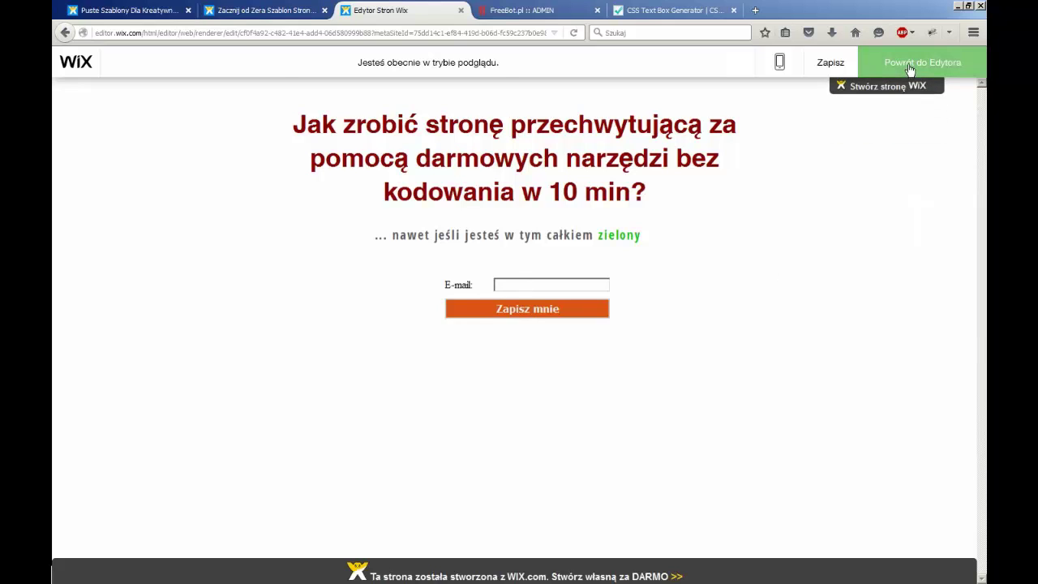
pyautogui.click(910, 70)
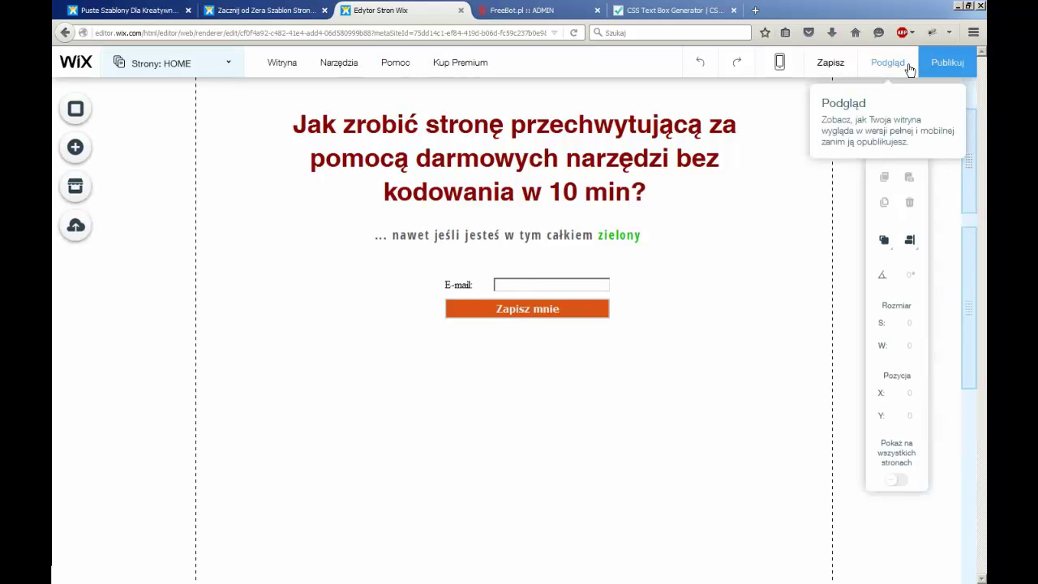
pyautogui.click(831, 63)
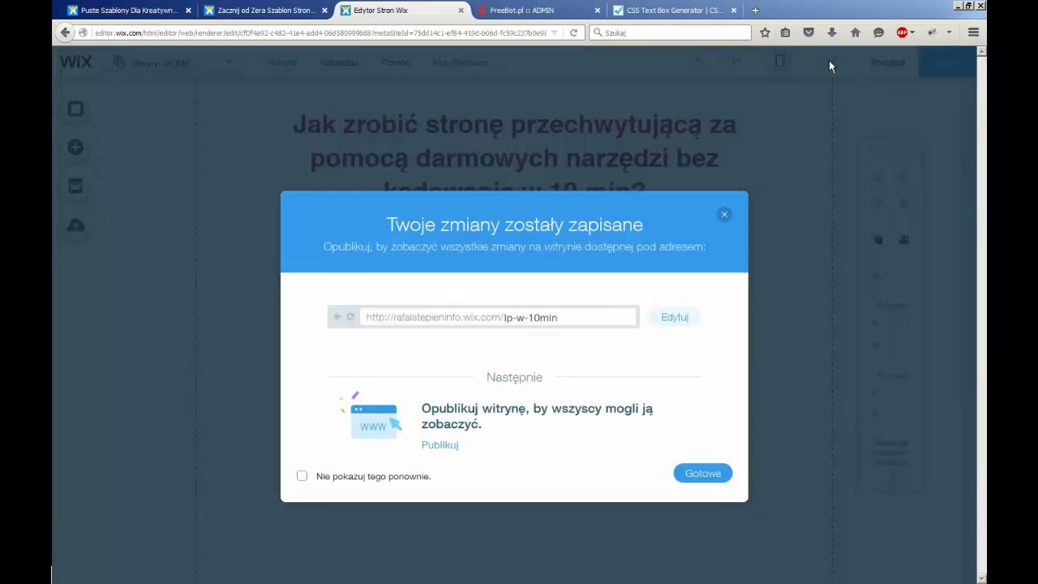
pyautogui.click(700, 477)
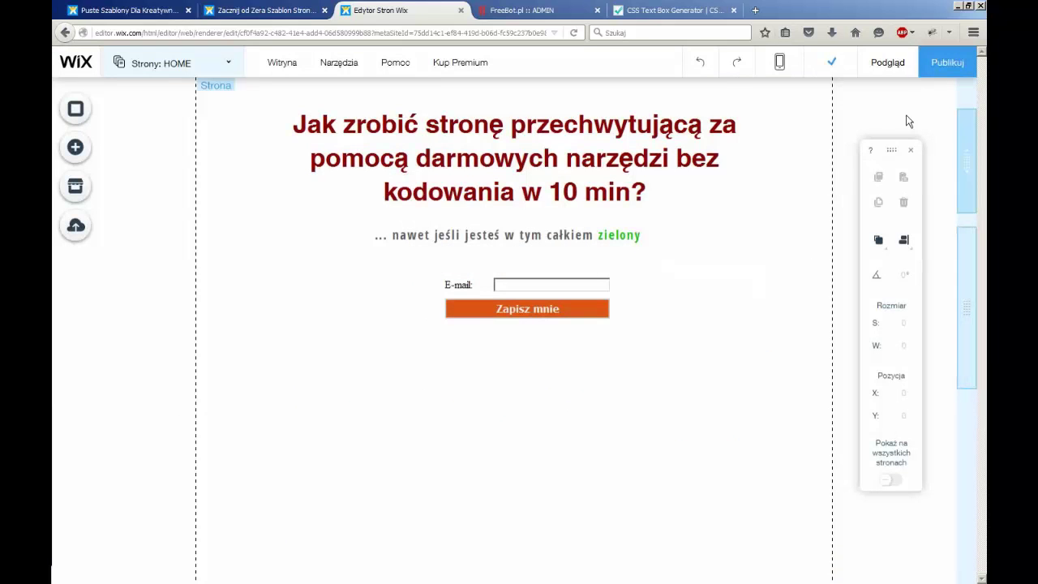
pyautogui.click(943, 63)
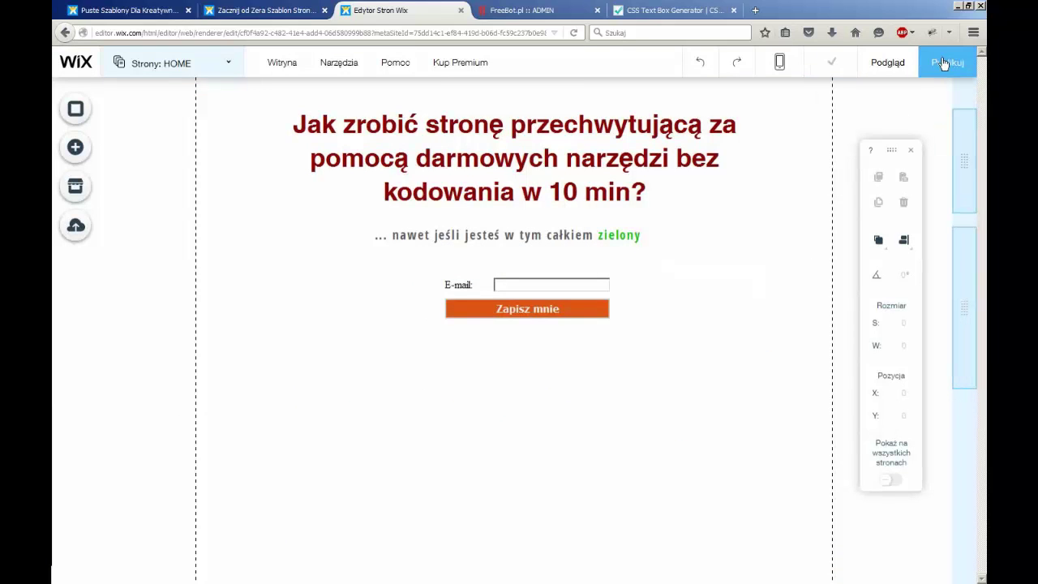